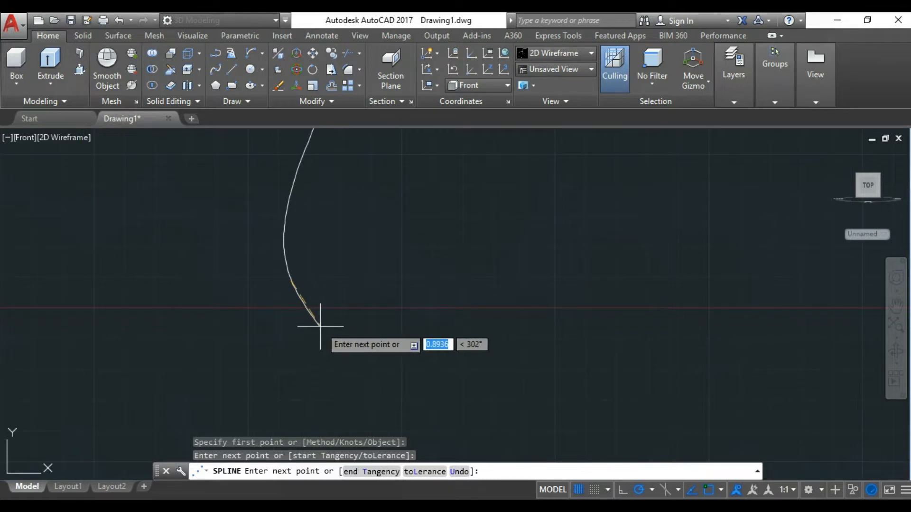
- Finish the open side-profile spline with two more points curving down to the right, in segments of about 0.9 and 0.7
left_click(318, 328)
scroll(362, 352, "down", 2)
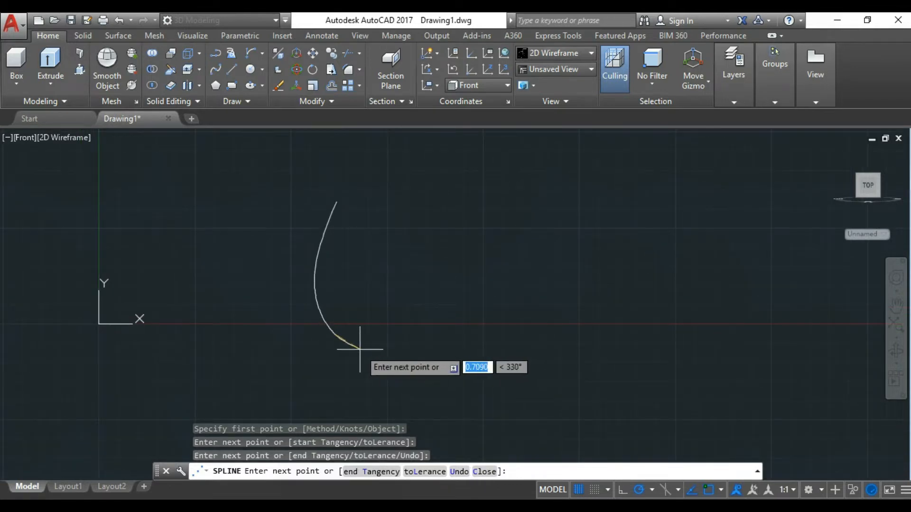
left_click(363, 349)
scroll(362, 349, "up", 2)
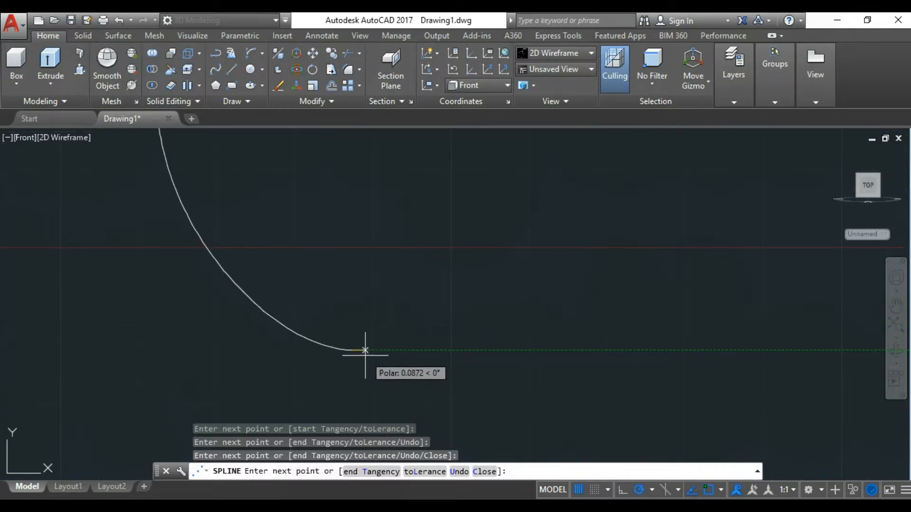
key("Return")
scroll(366, 354, "down", 3)
scroll(368, 353, "up", 2)
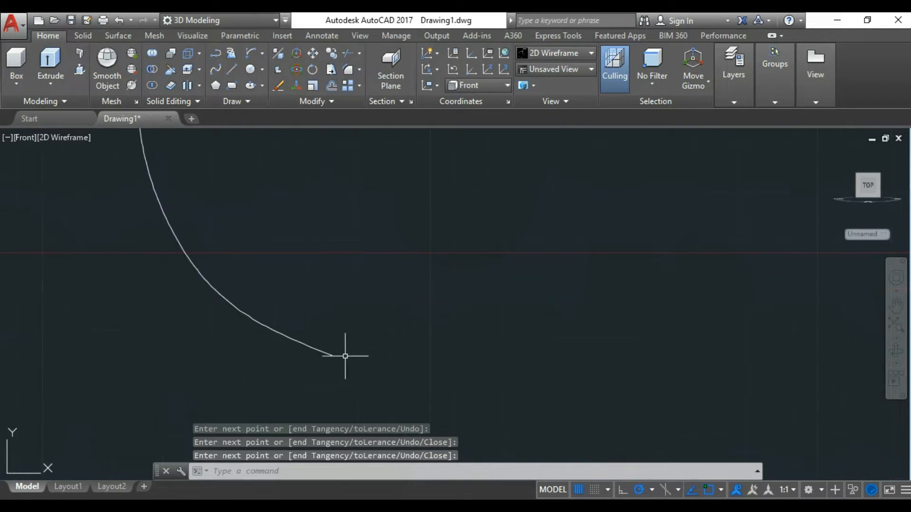
- Draw a small spline from the profile's lower end, dipping into a rounded foot bump and rising to a short level end
left_click(216, 69)
scroll(311, 347, "up", 2)
left_click(344, 359)
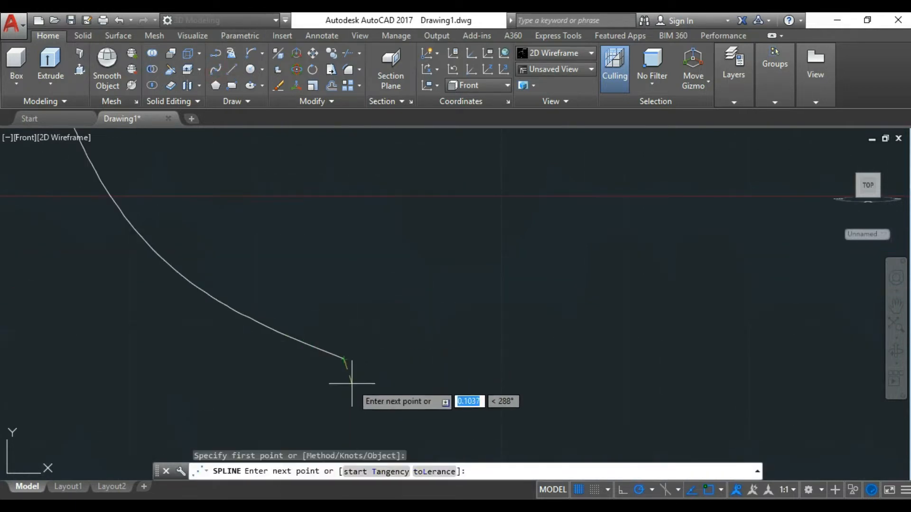
scroll(352, 385, "up", 4)
left_click(360, 365)
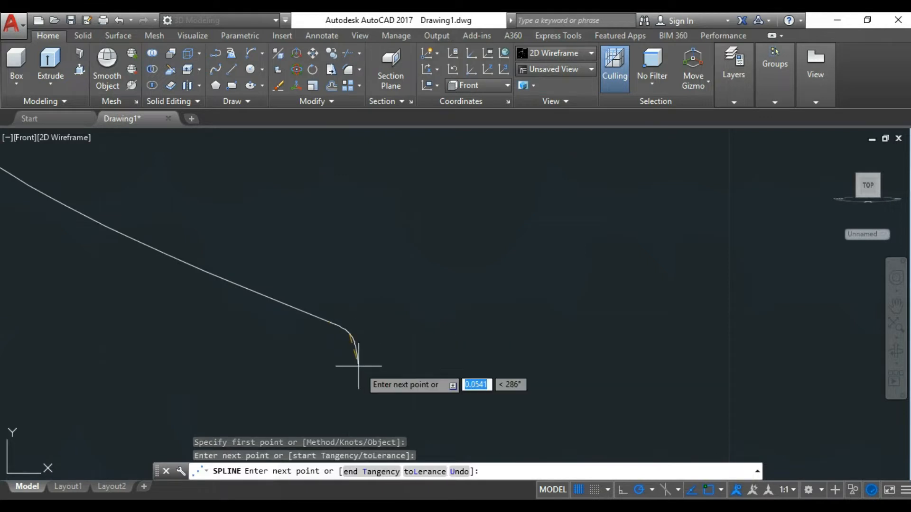
scroll(360, 364, "up", 3)
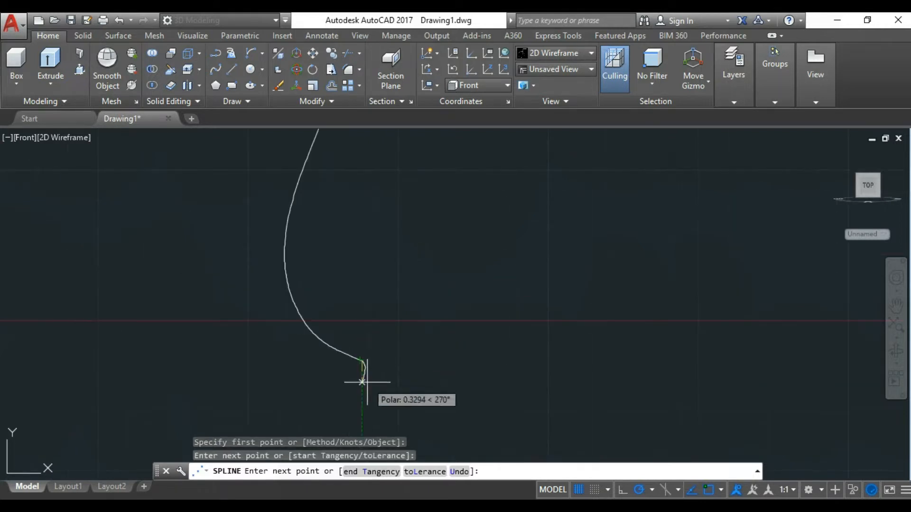
scroll(365, 380, "down", 3)
scroll(368, 380, "up", 6)
scroll(362, 371, "up", 3)
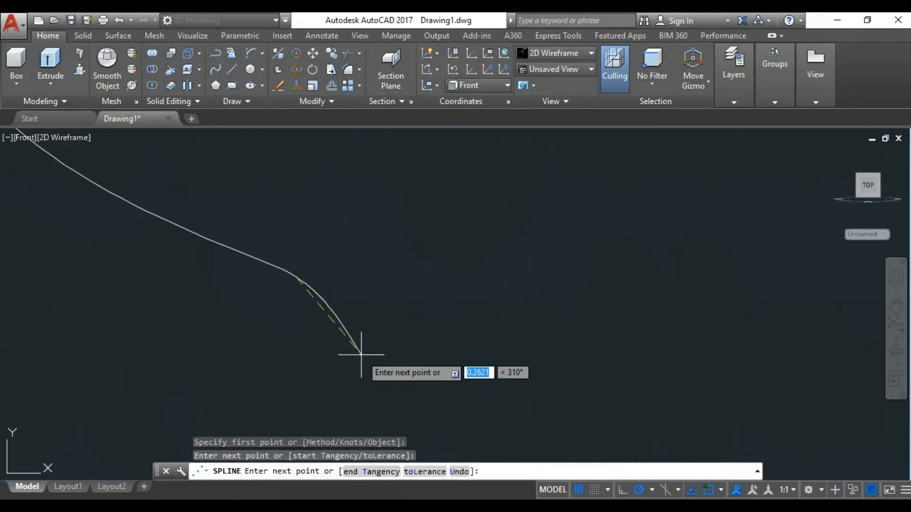
left_click(335, 327)
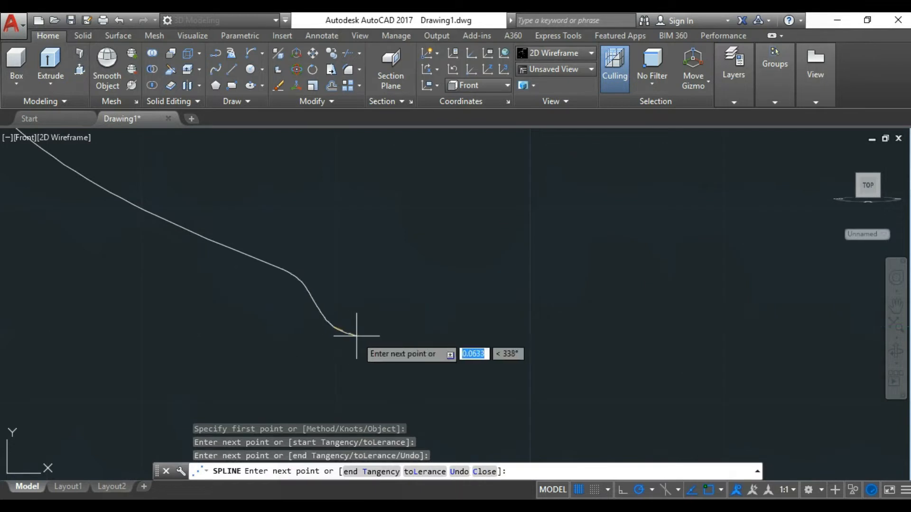
scroll(364, 315, "up", 4)
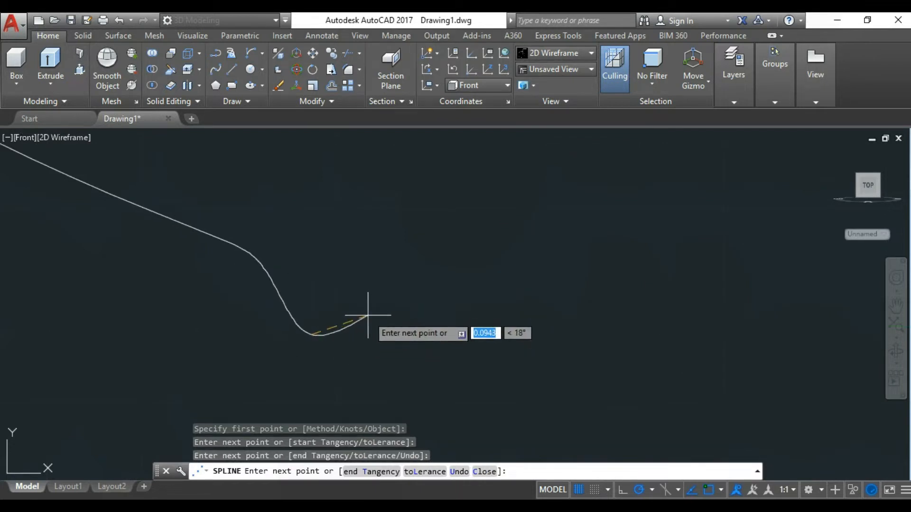
left_click(342, 331)
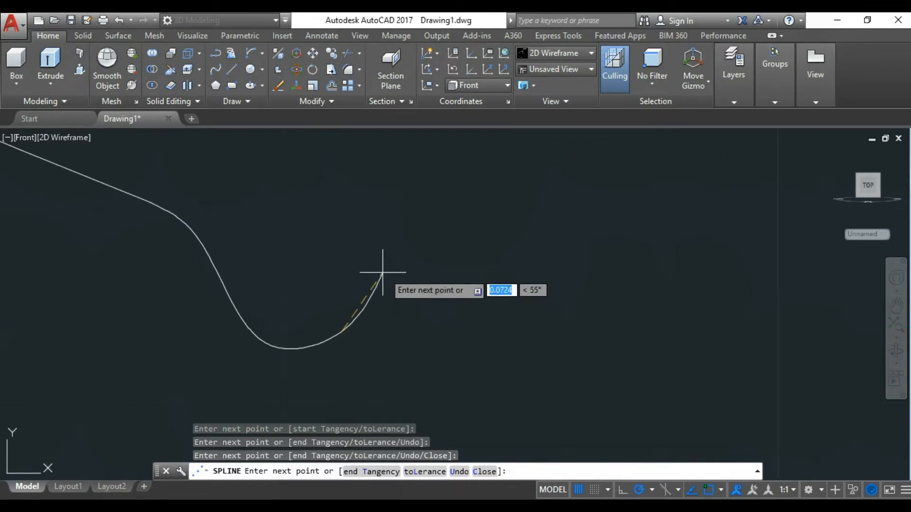
left_click(391, 248)
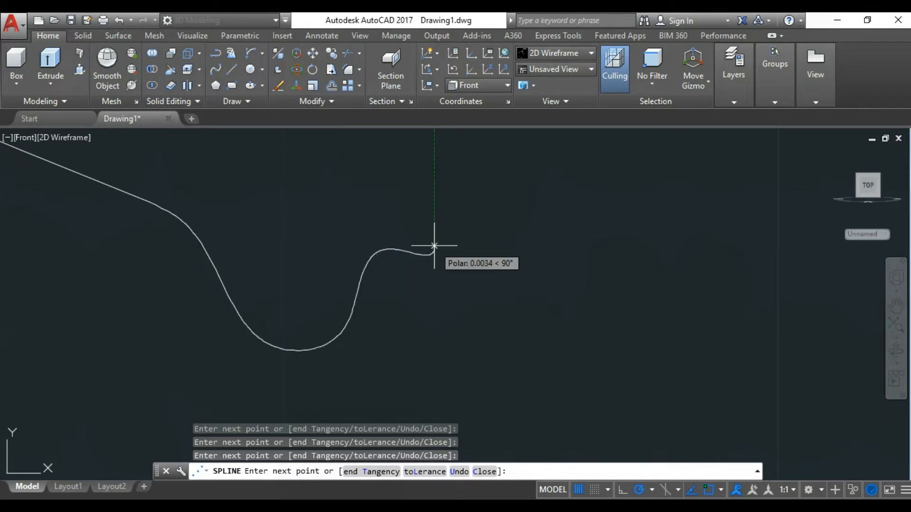
key("Return")
scroll(380, 327, "down", 4)
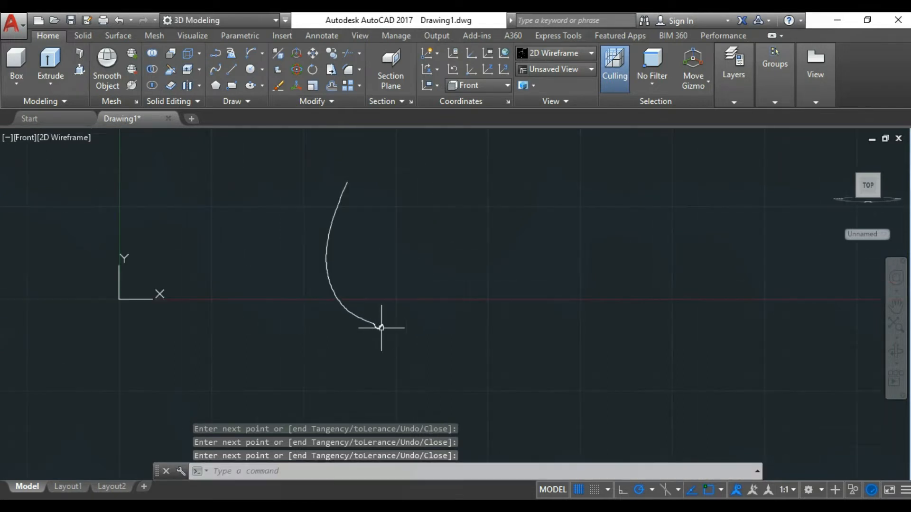
- Draw a 1.2-long horizontal line to the right from the end of the foot-bump spline
scroll(365, 318, "up", 5)
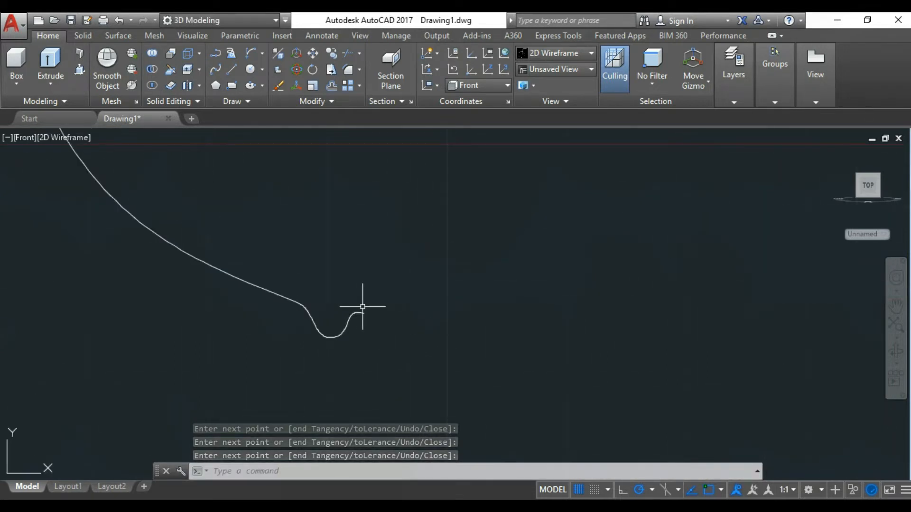
type("l")
key("Return")
scroll(361, 311, "up", 5)
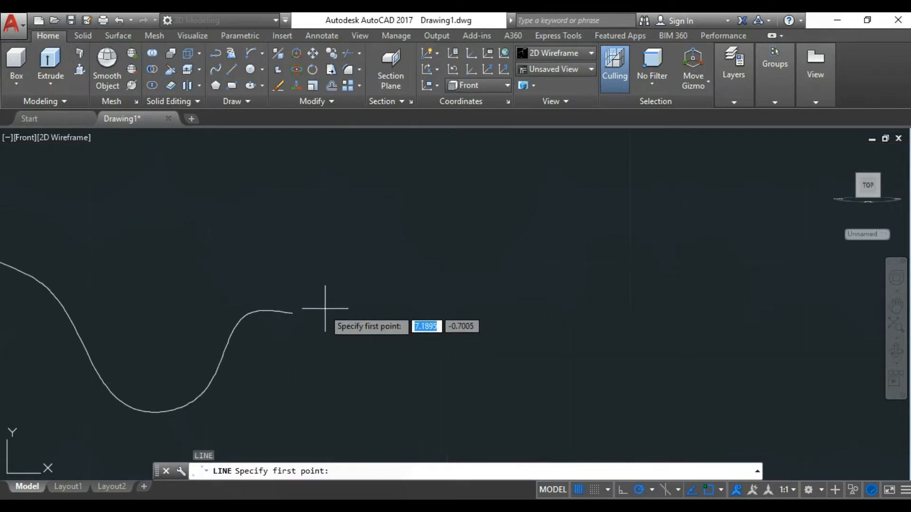
left_click(292, 313)
scroll(347, 332, "up", 6)
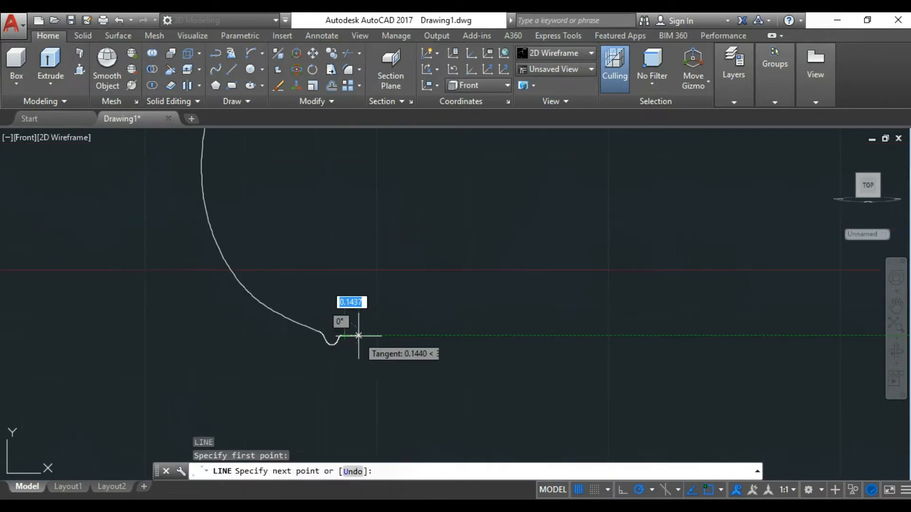
scroll(397, 335, "down", 1)
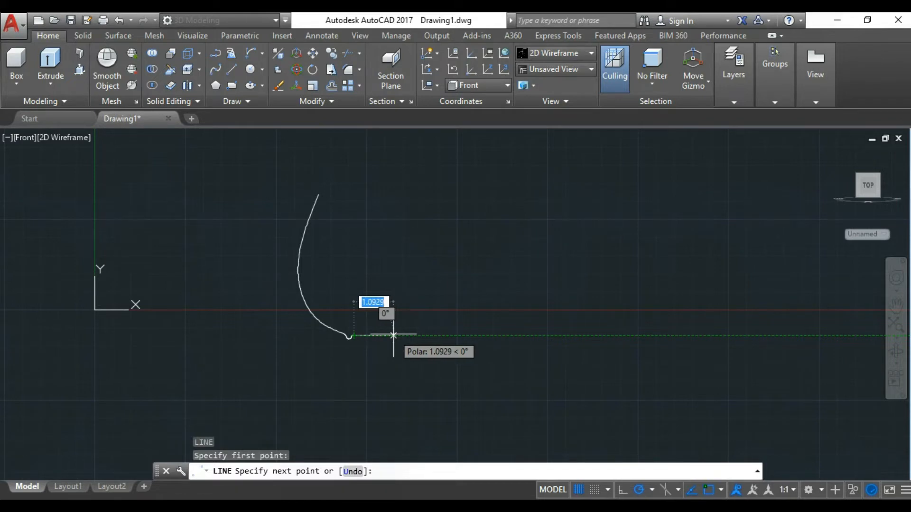
type("1.2")
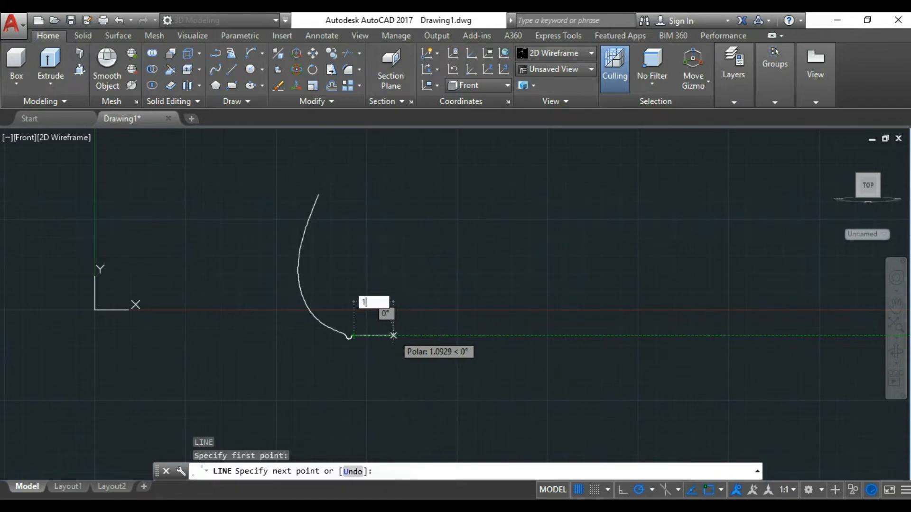
key("Return")
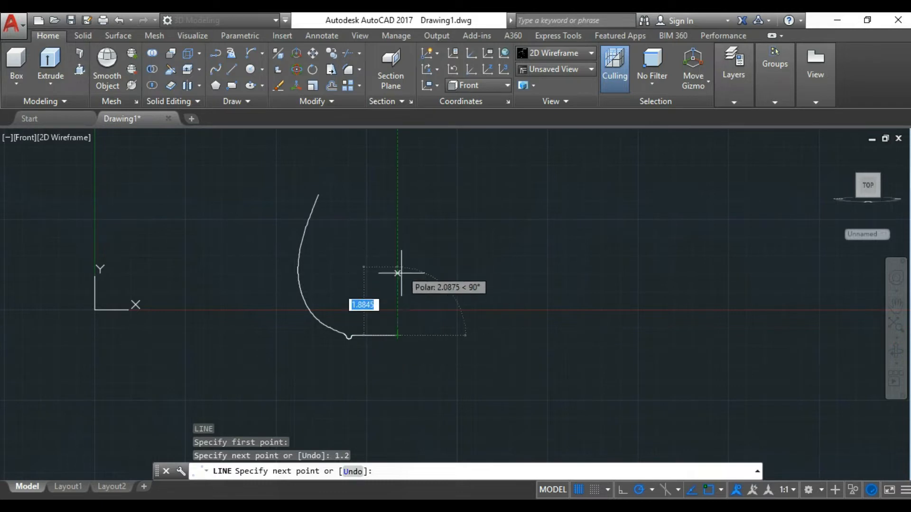
key("Return")
- Join the side spline, the foot-bump spline and the horizontal line into one profile
type("ob")
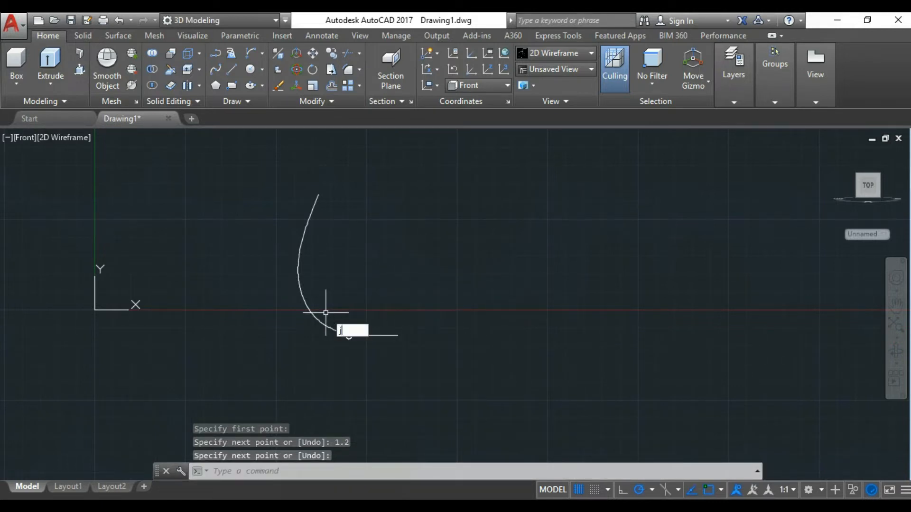
type("j")
key("Return")
left_click(258, 158)
left_click(465, 372)
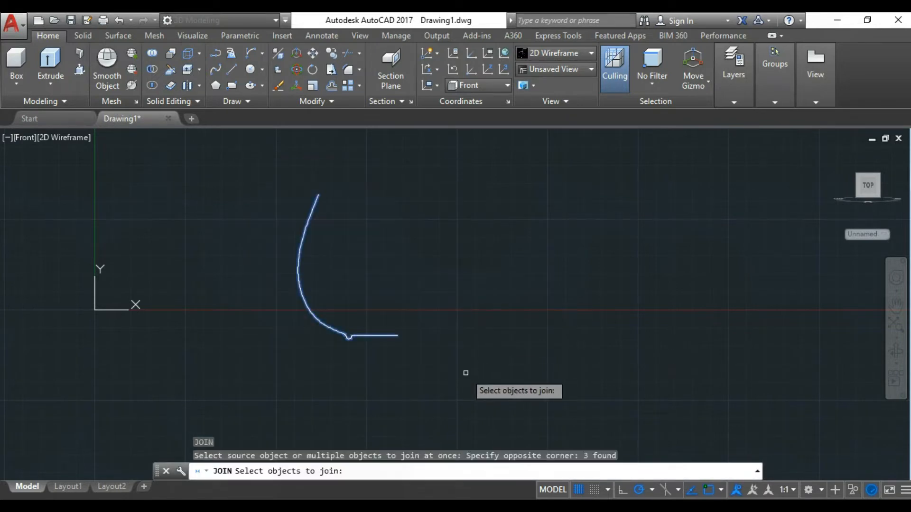
key("Return")
- Offset the joined profile by 0.2 toward its inner side
type("o")
key("Return")
key("Return")
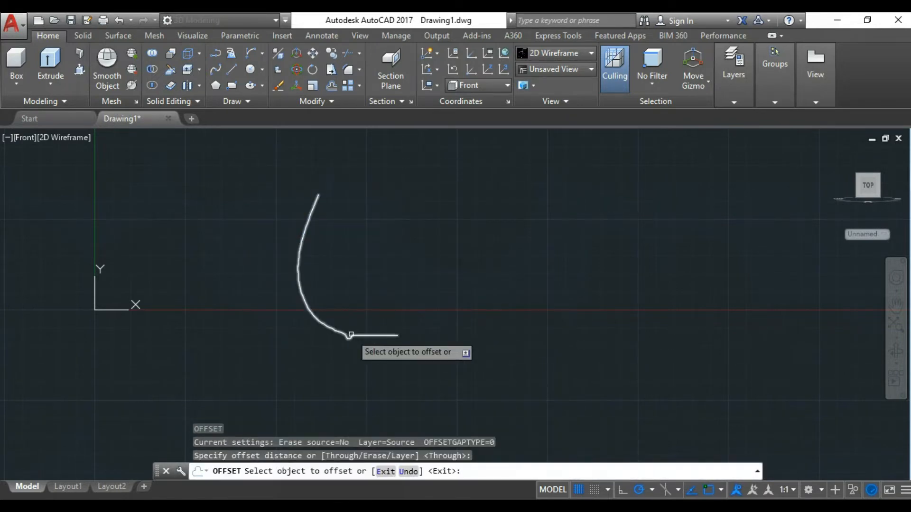
scroll(343, 335, "up", 2)
left_click(341, 330)
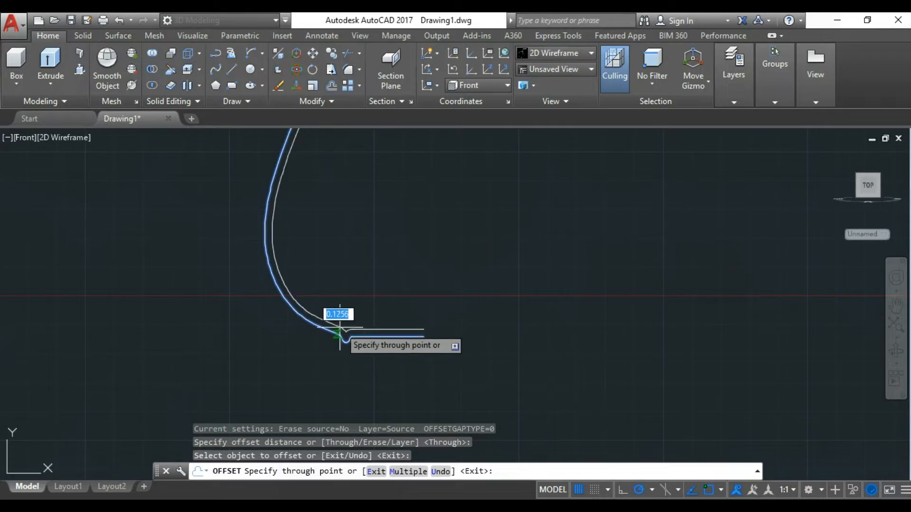
scroll(344, 323, "up", 8)
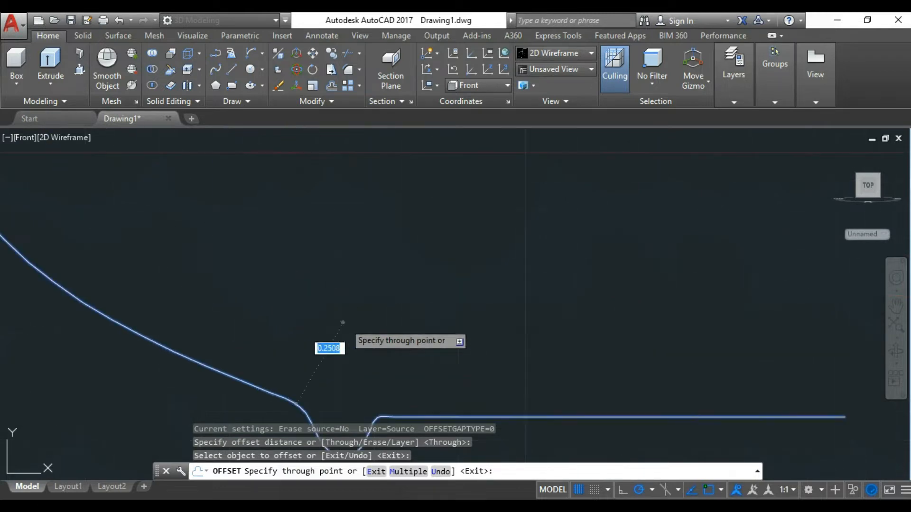
scroll(372, 343, "down", 6)
scroll(372, 342, "down", 2)
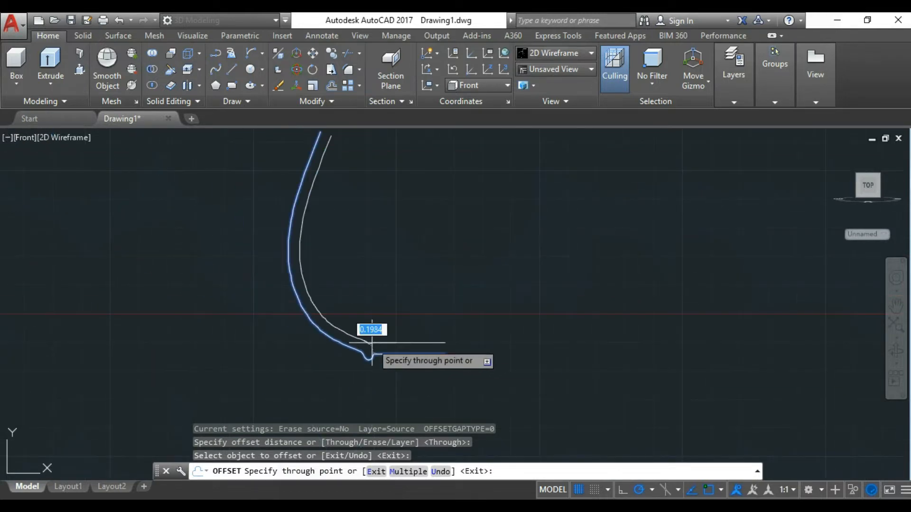
scroll(371, 342, "up", 2)
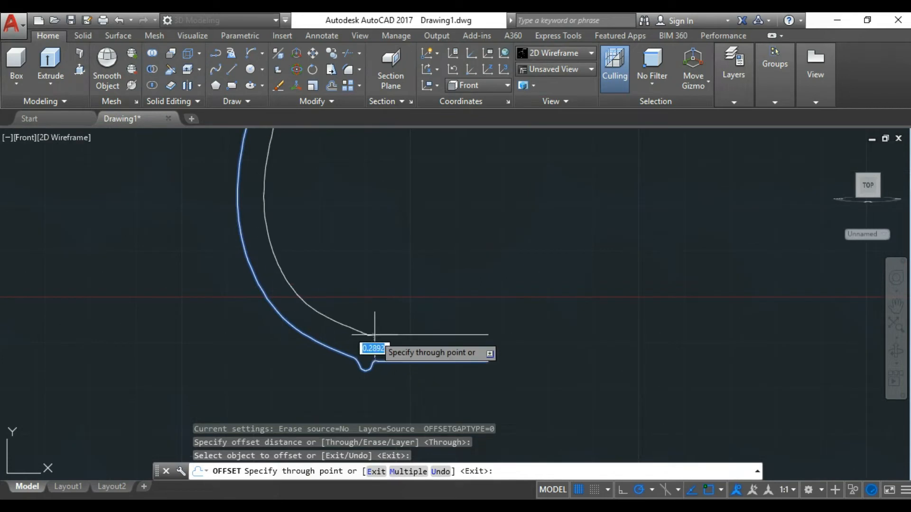
key("Return")
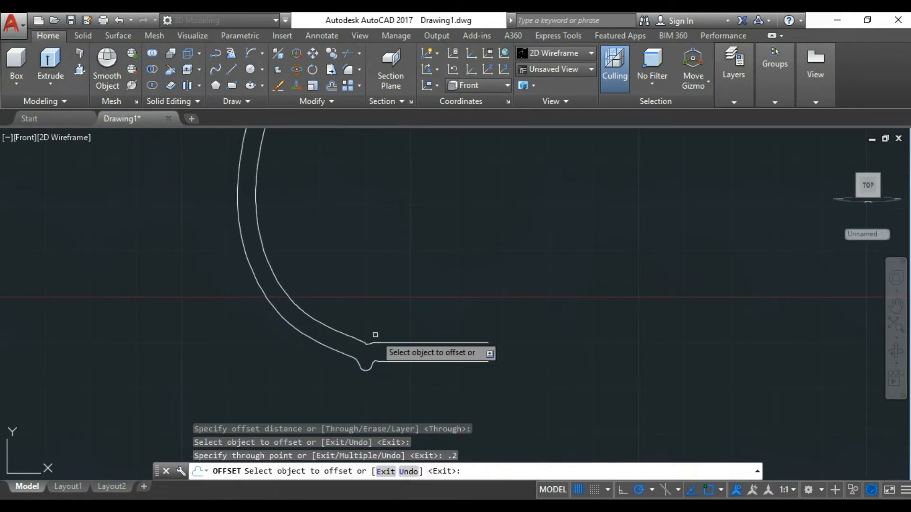
scroll(382, 352, "up", 6)
key("Escape")
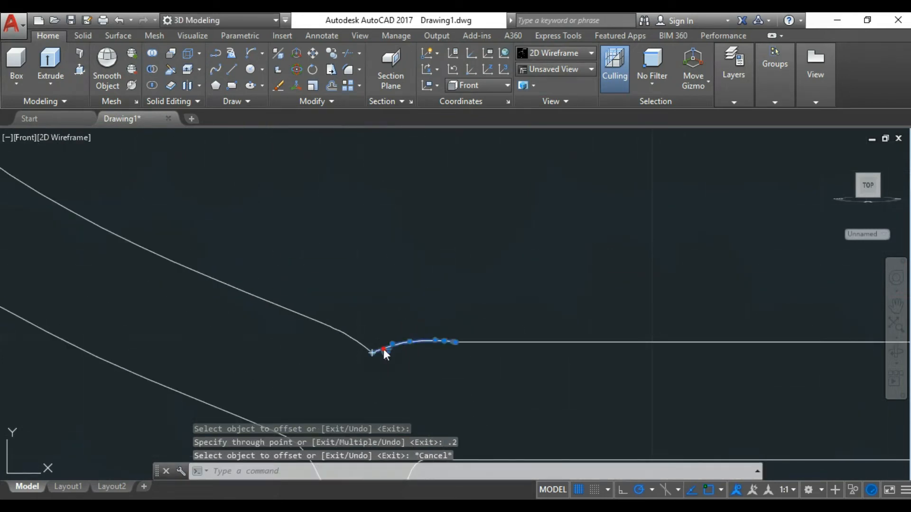
- Erase the two short offset pieces above the foot bump and bridge the gap with a spline ending on the inner horizontal line
left_click(358, 342)
key("Delete")
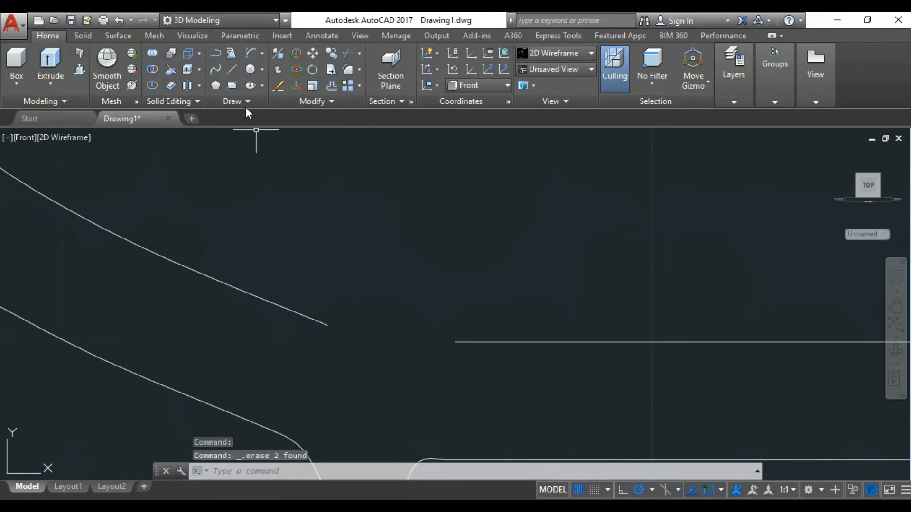
left_click(212, 55)
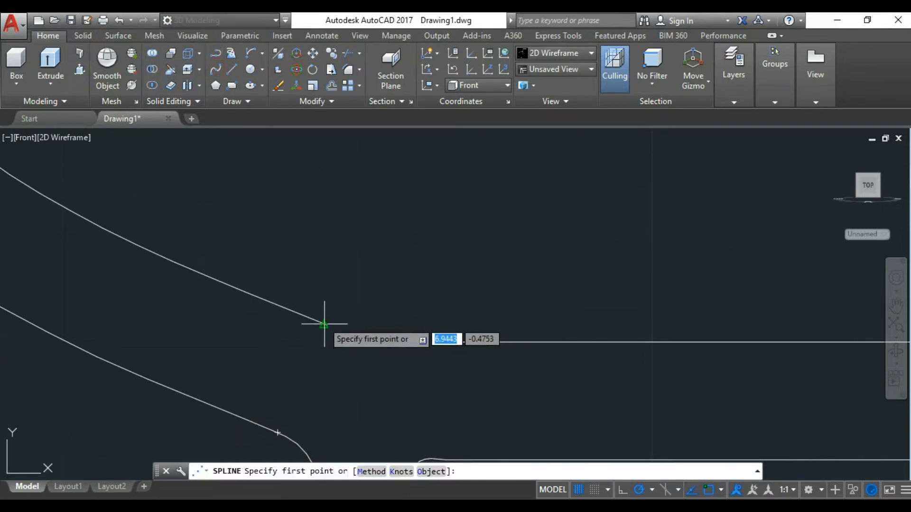
scroll(301, 319, "up", 3)
left_click(295, 319)
scroll(294, 320, "down", 4)
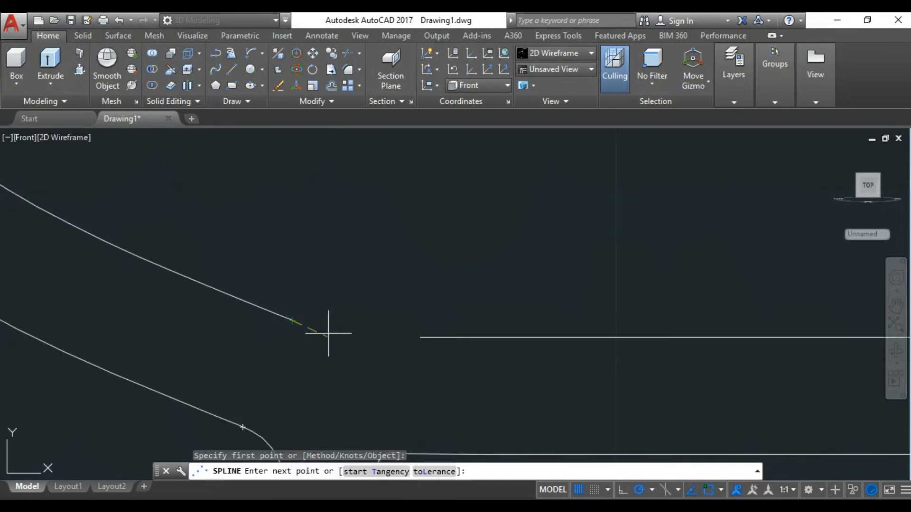
left_click(421, 337)
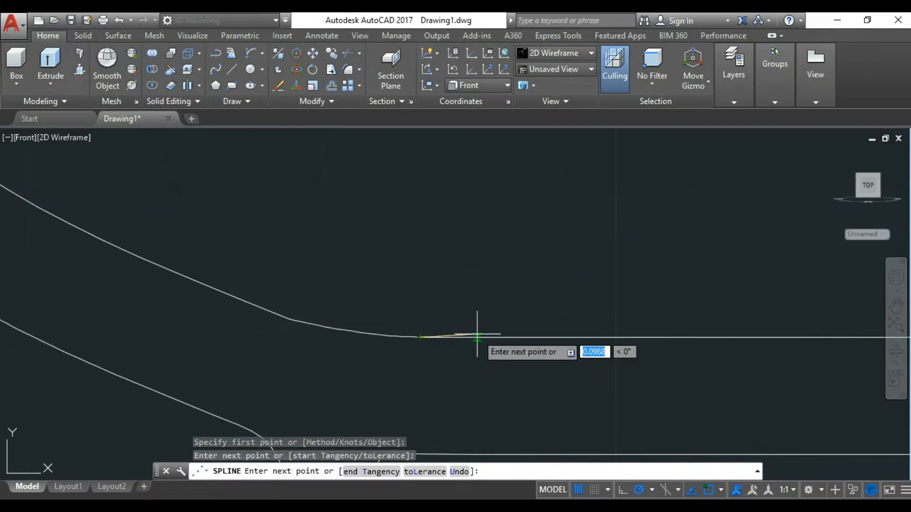
left_click(484, 338)
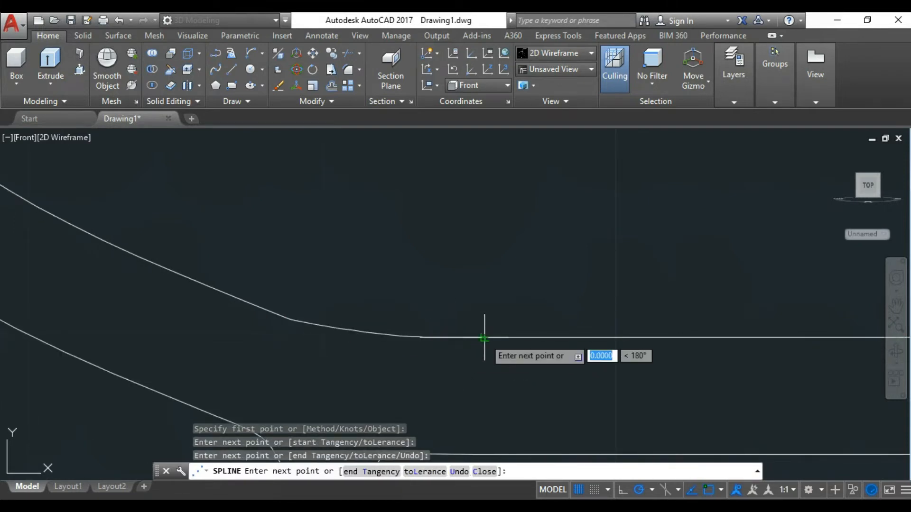
key("Return")
- Trim the overlapping segment where the bridging spline meets the inner horizontal line
type("tr")
key("Return")
key("Return")
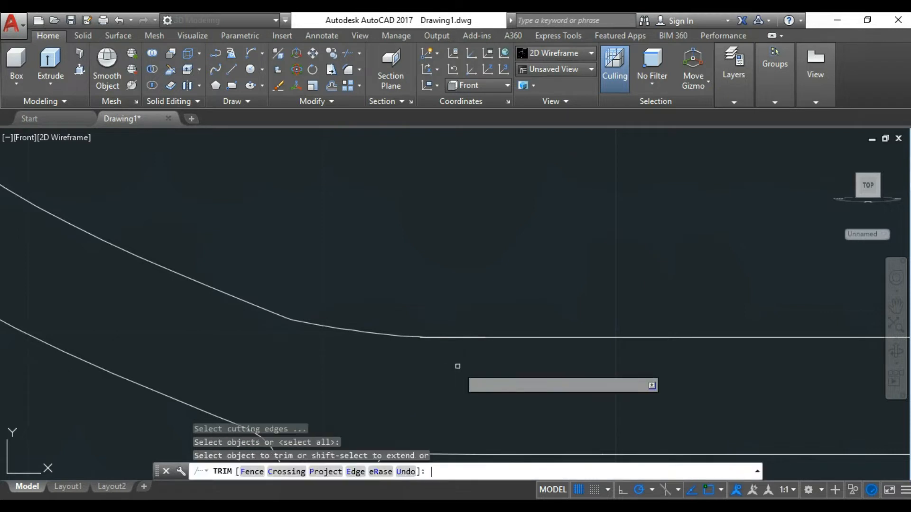
left_click(454, 339)
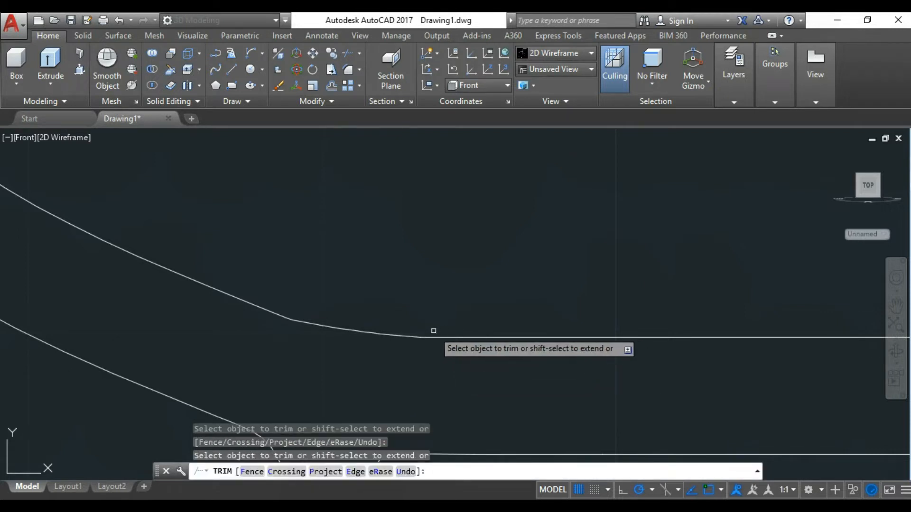
scroll(427, 329, "down", 8)
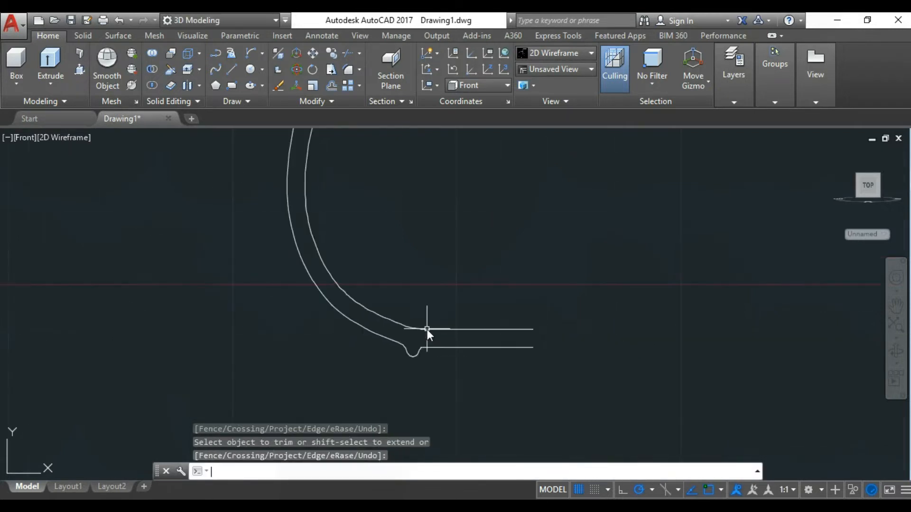
- Cap the open upper ends of the two wall curves with an outward-bulging rounded arc joining their endpoints
key("Return")
scroll(431, 349, "down", 4)
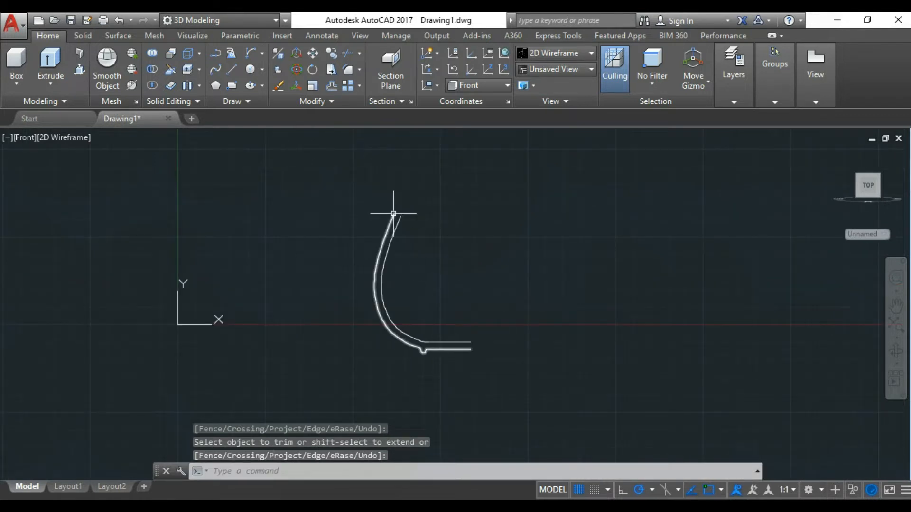
scroll(393, 214, "up", 8)
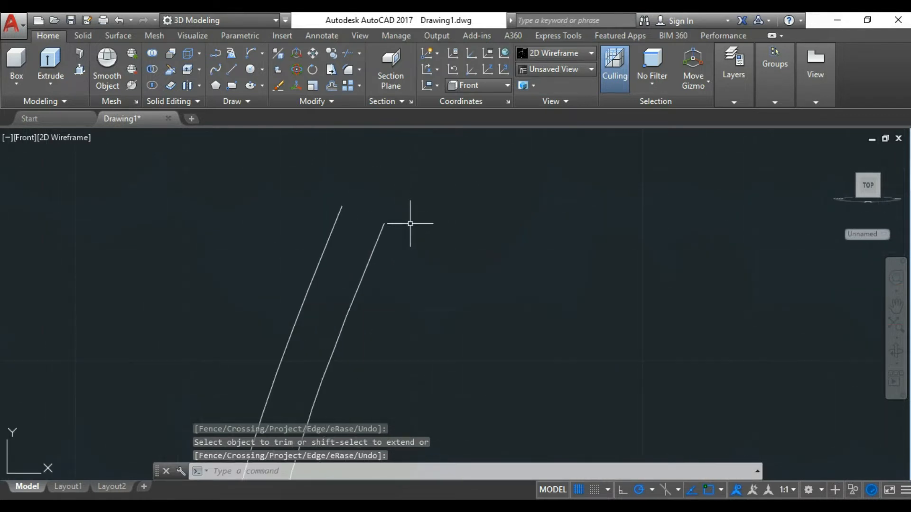
left_click(250, 53)
left_click(324, 220)
left_click(391, 247)
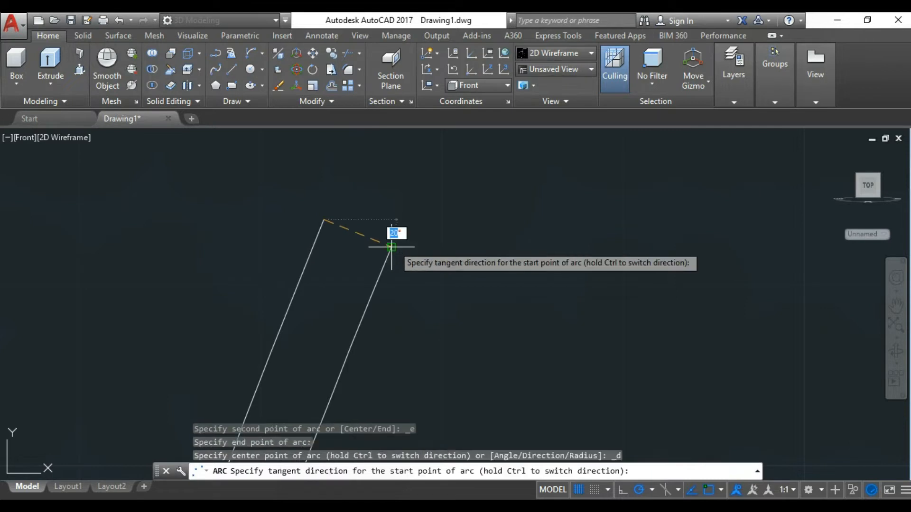
scroll(391, 247, "down", 4)
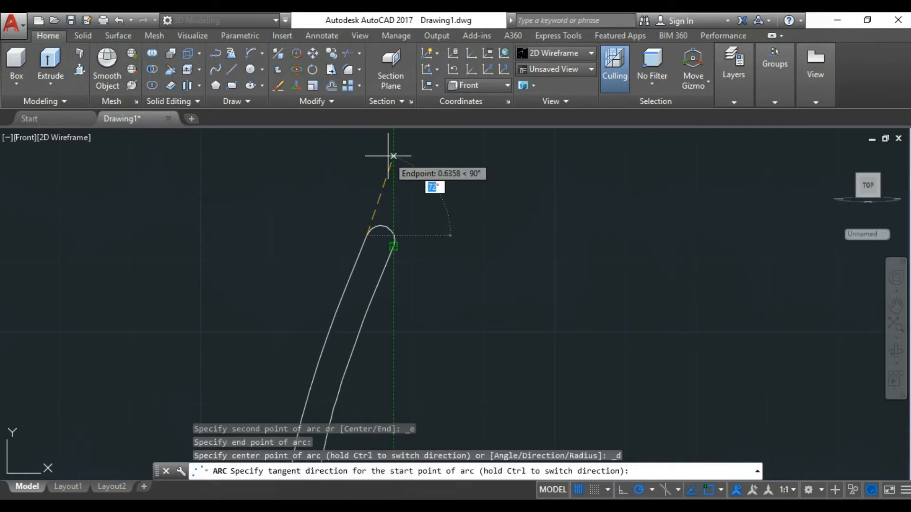
left_click(393, 156)
scroll(366, 199, "down", 3)
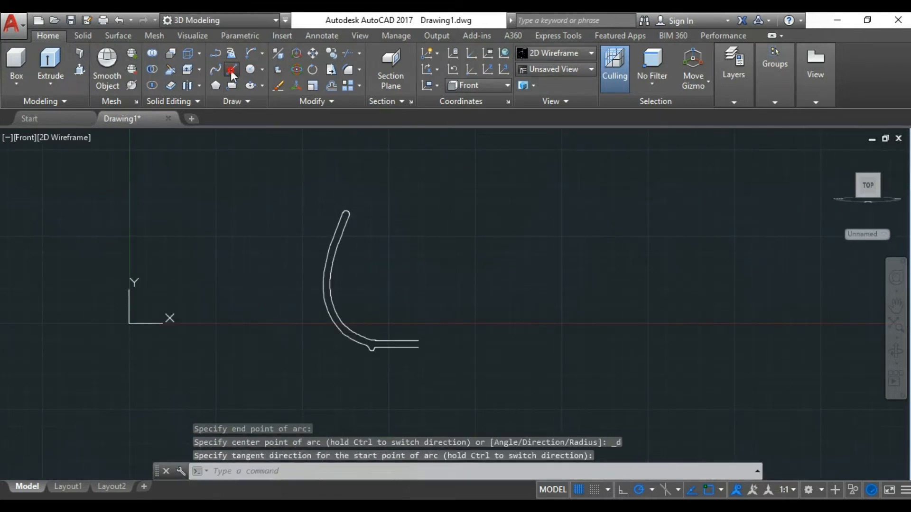
- Close the open end of the flat base with a vertical line between the inner and outer horizontal lines
left_click(232, 72)
scroll(417, 323, "up", 8)
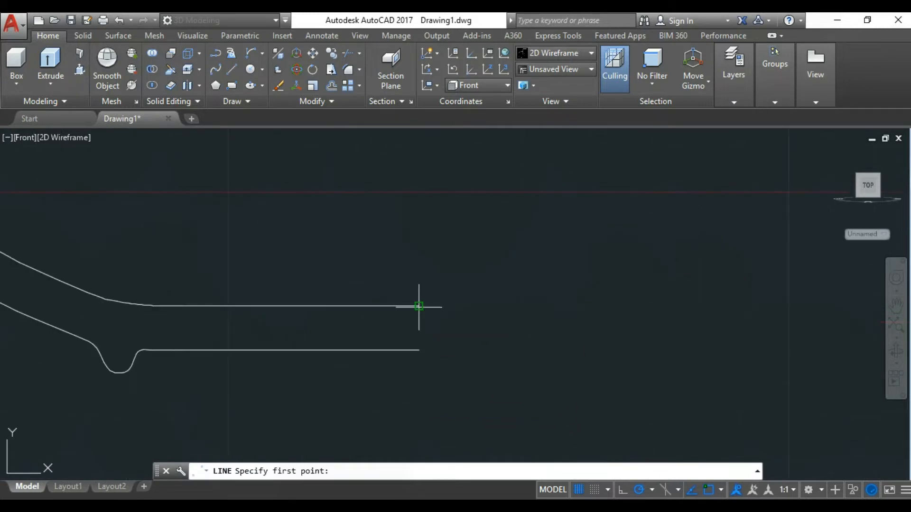
left_click(418, 306)
left_click(419, 350)
key("Return")
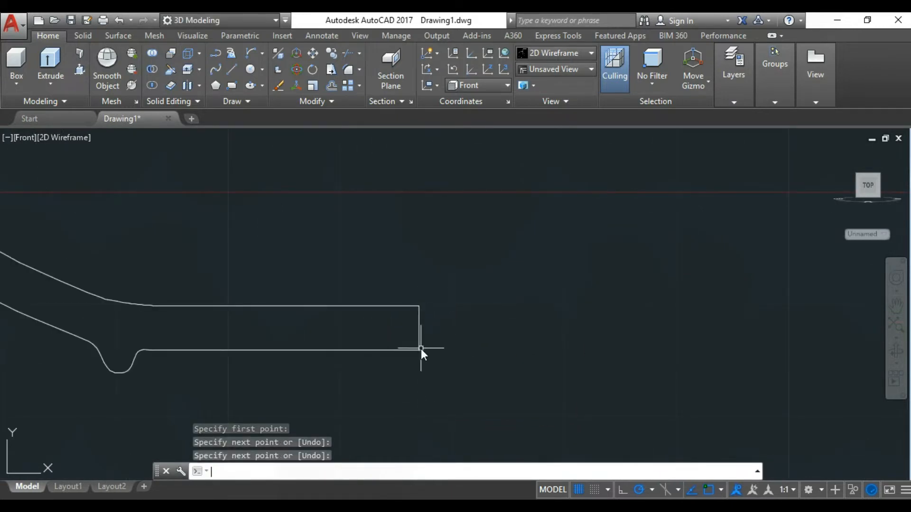
scroll(420, 348, "down", 6)
- Convert the entire closed wall profile into a single region
type("re")
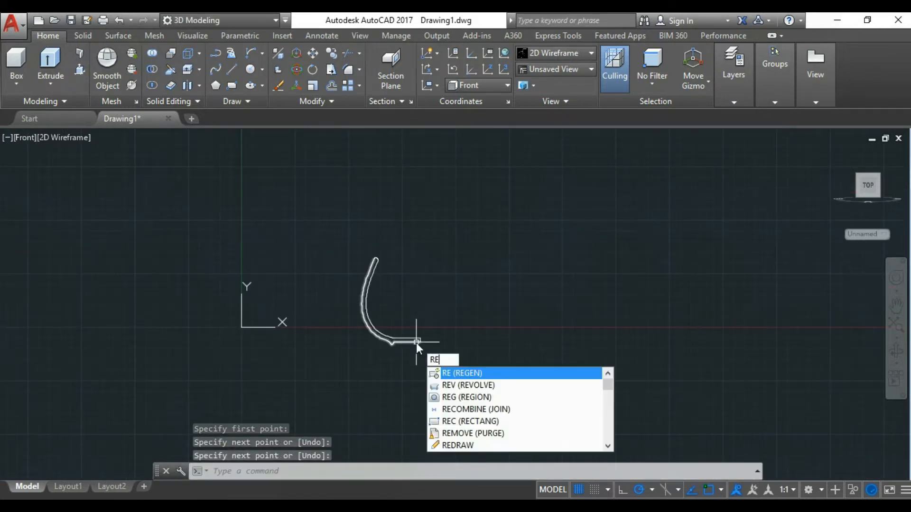
key("Return")
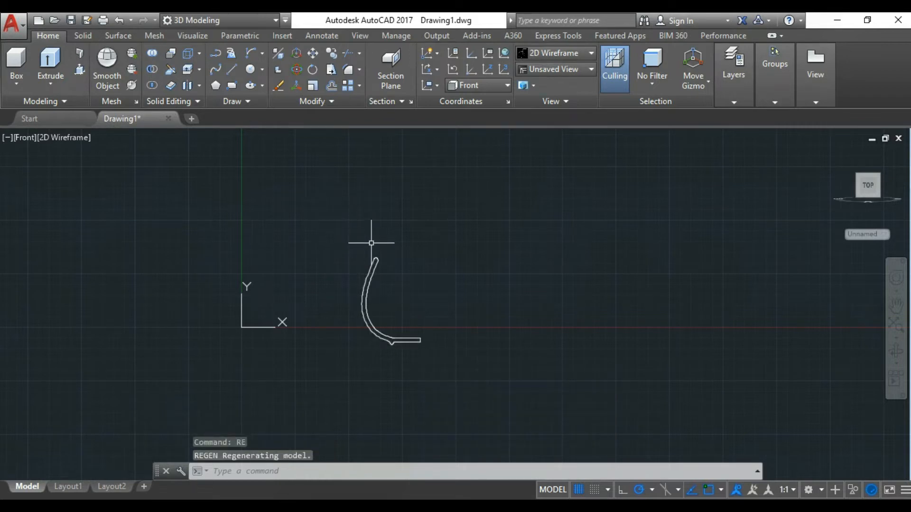
key("Return")
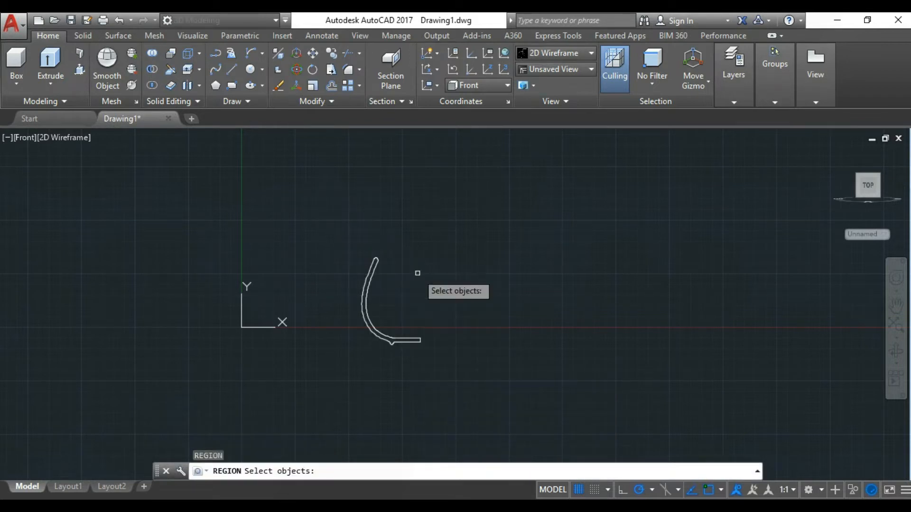
left_click(312, 213)
left_click(469, 369)
key("Return")
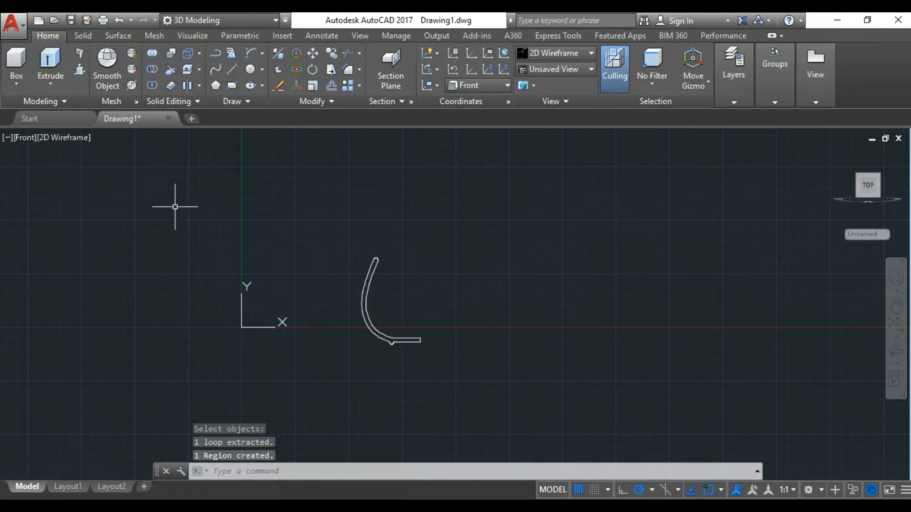
- Apply the Realistic visual style and revolve the region 360° about a vertical axis through the closed end of the base
left_click(71, 138)
left_click(118, 214)
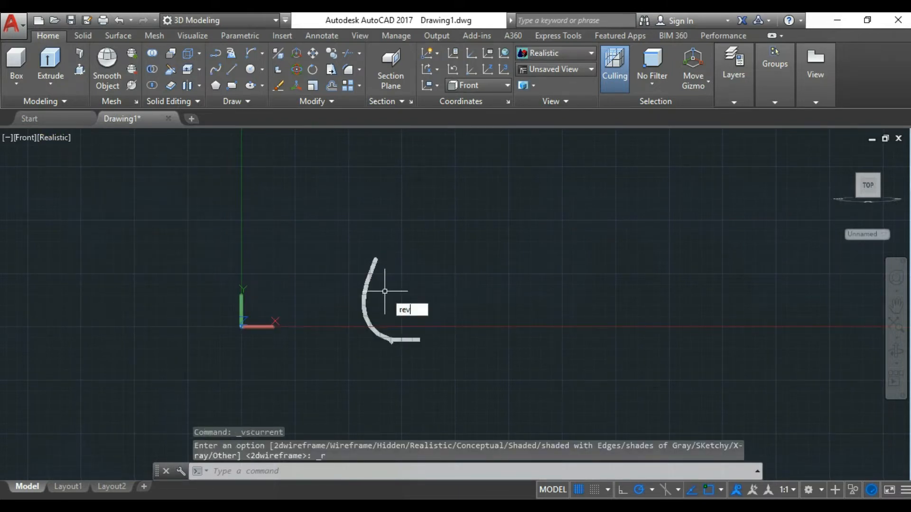
key("Return")
left_click(305, 220)
left_click(478, 372)
key("Return")
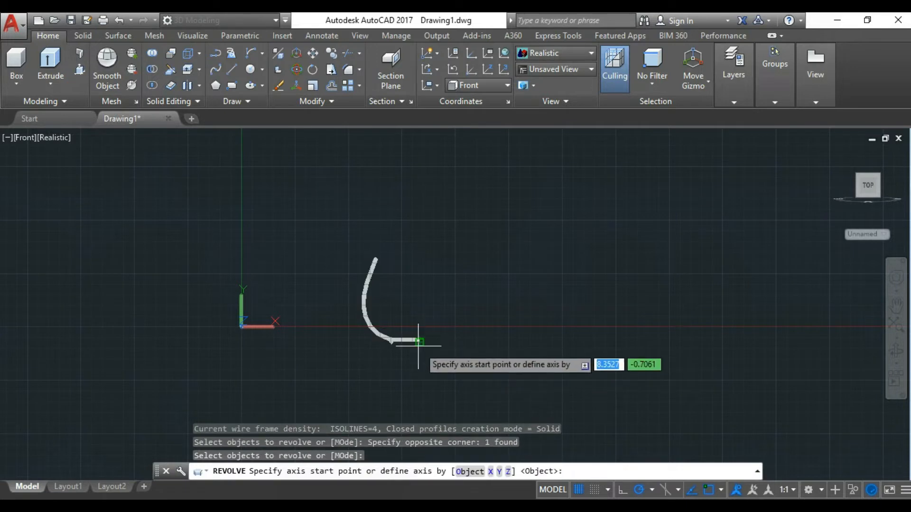
left_click(420, 354)
left_click(417, 240)
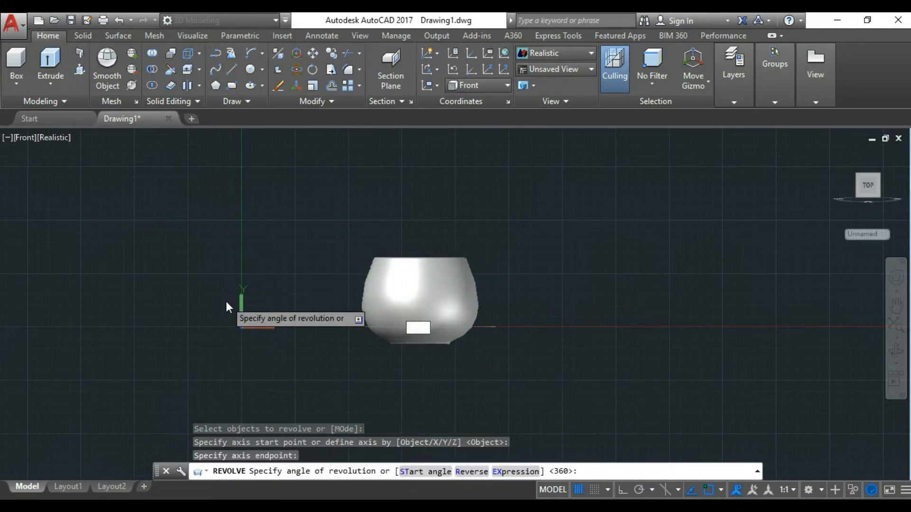
key("Return")
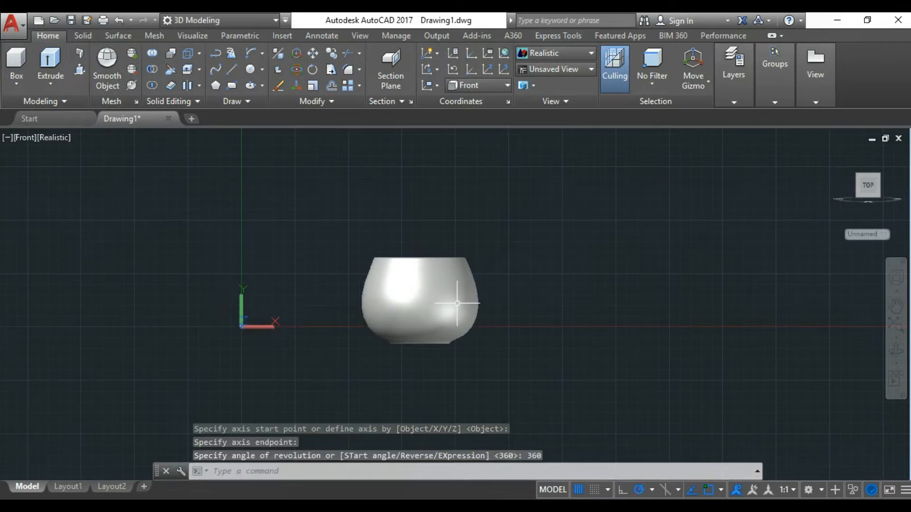
- Inspect the revolved pot from an angled orbit view, and set the view to Top
scroll(374, 260, "up", 2)
left_click(896, 351)
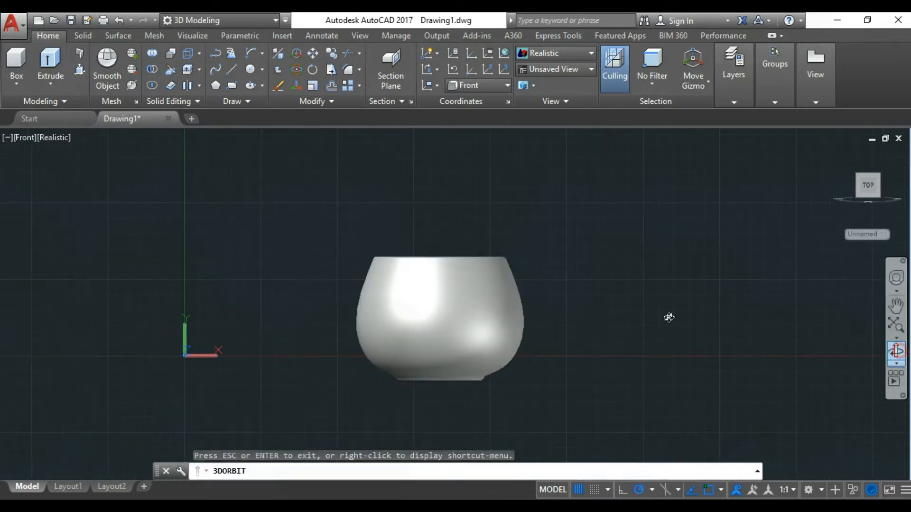
left_click_drag(566, 277, 514, 303)
scroll(494, 274, "down", 2)
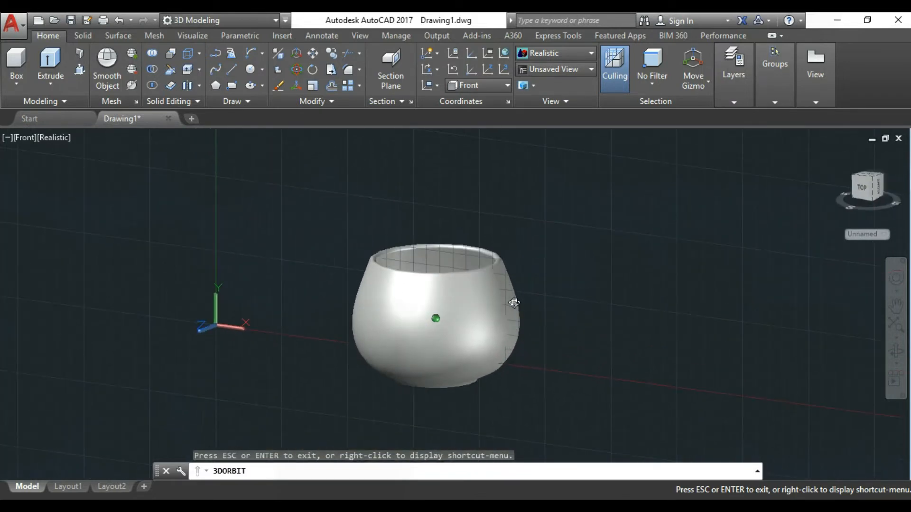
key("Escape")
left_click(42, 138)
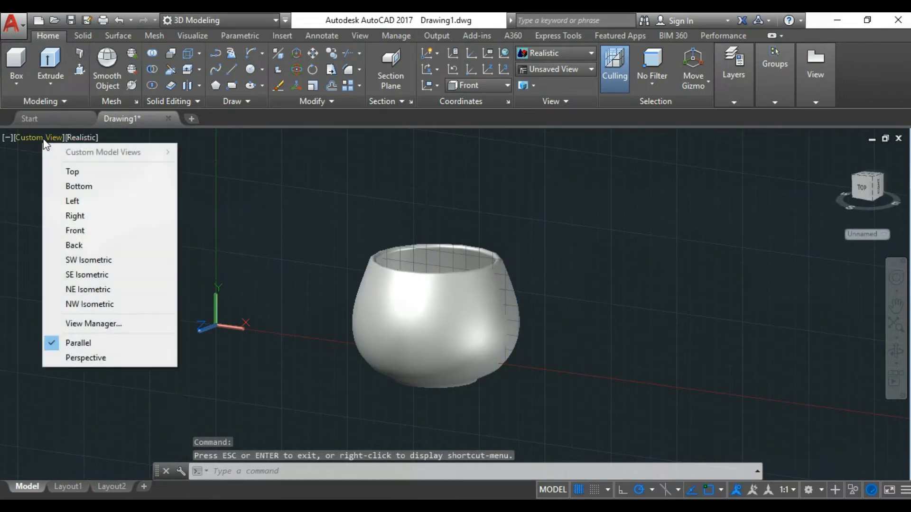
left_click(82, 170)
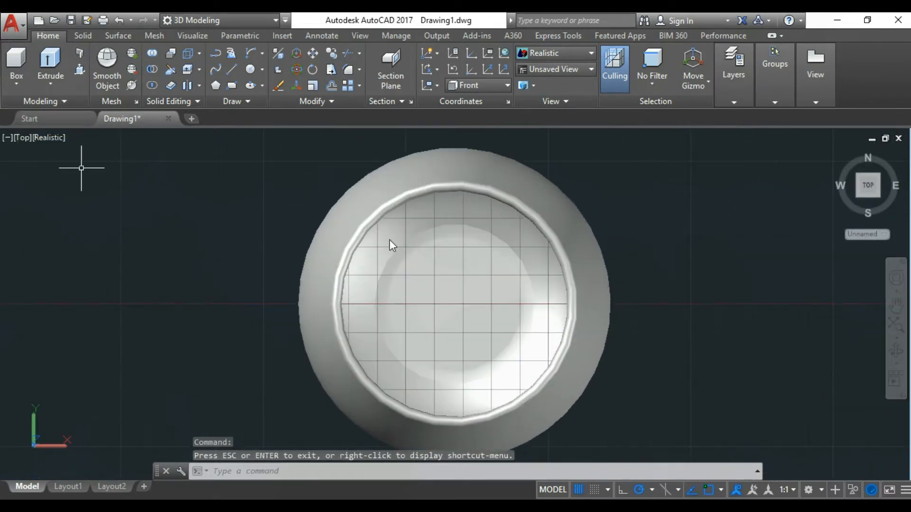
scroll(251, 214, "down", 4)
scroll(256, 180, "up", 4)
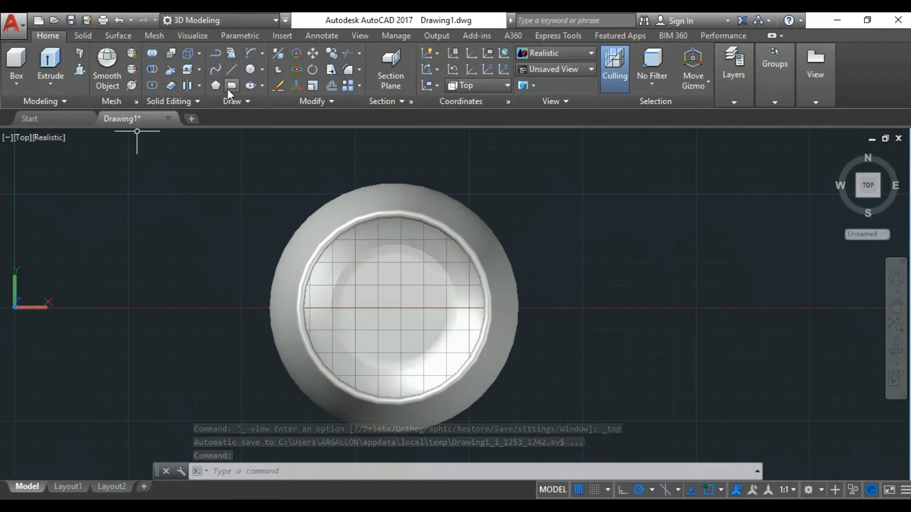
- Draw a circle of radius 0.1 centred on the pot's axis
type("CIRCLE")
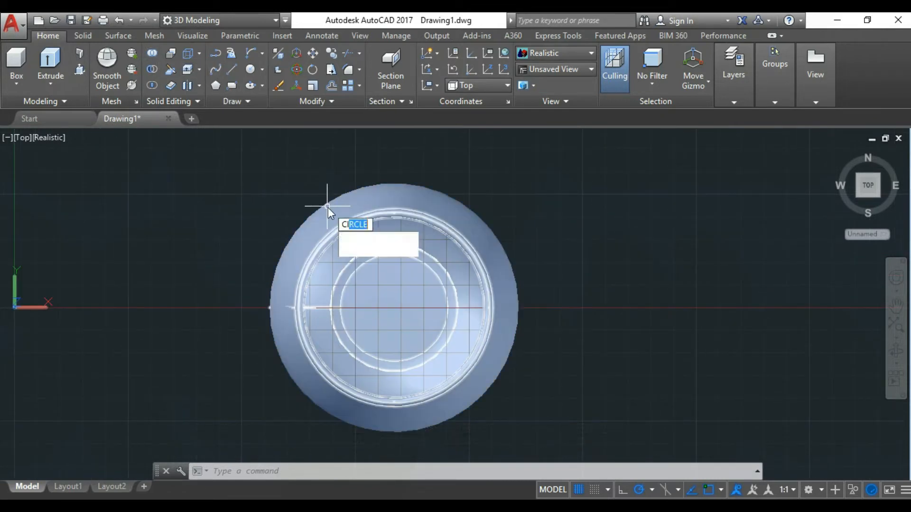
key("Return")
scroll(396, 307, "up", 4)
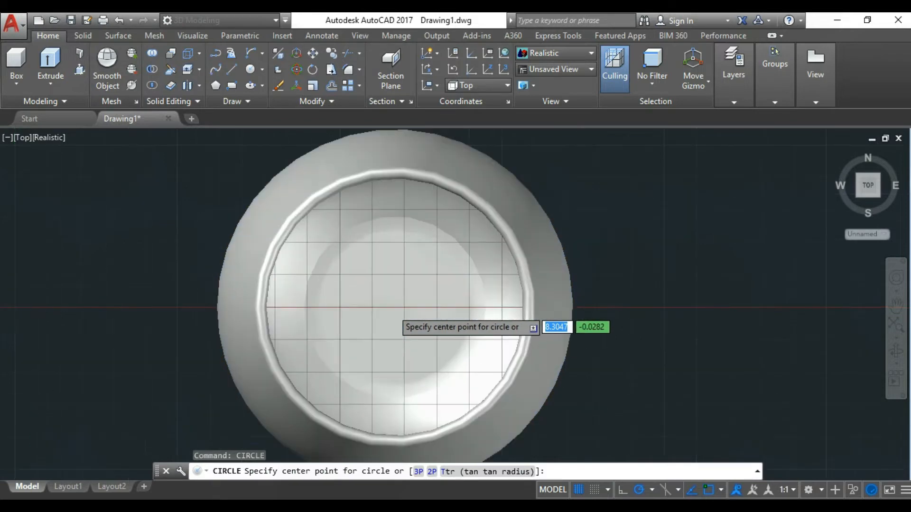
left_click(396, 307)
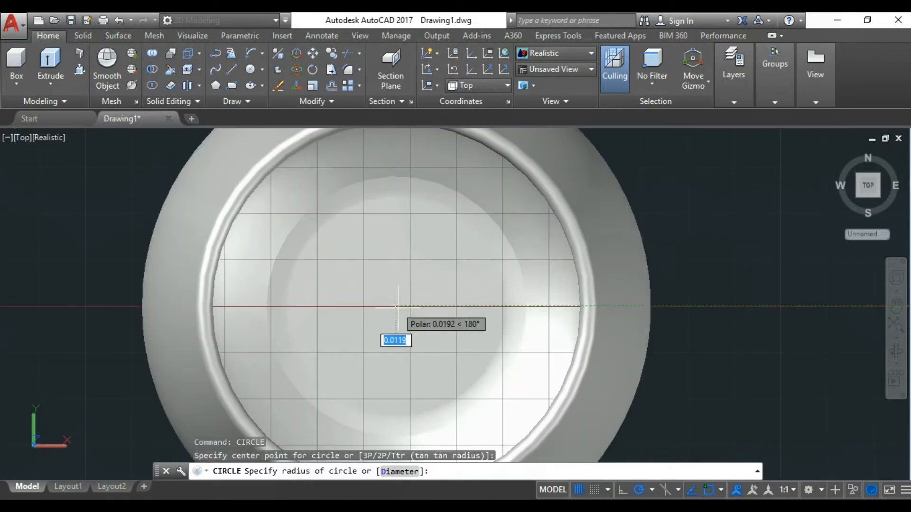
scroll(414, 311, "down", 3)
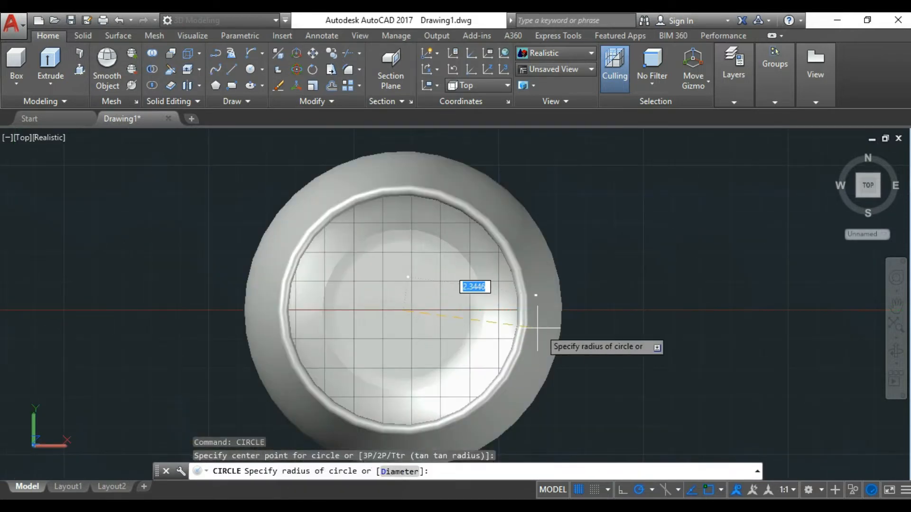
scroll(688, 313, "down", 3)
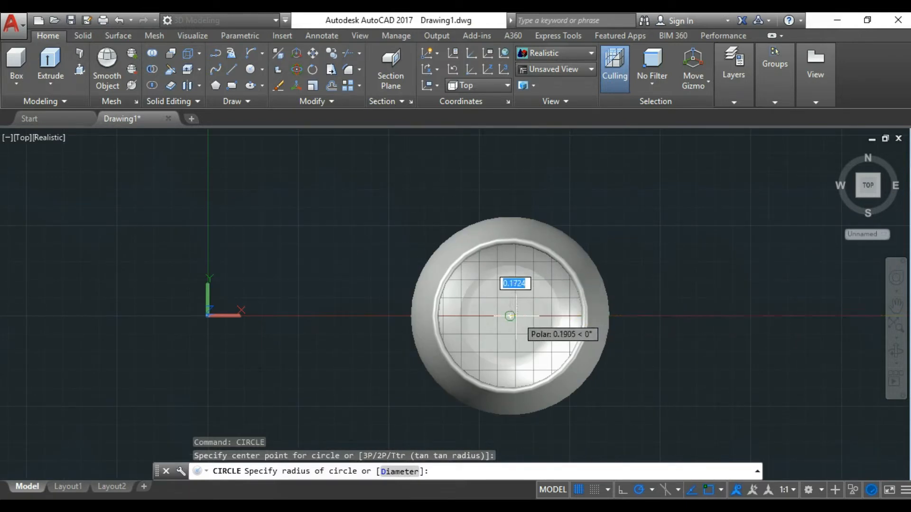
scroll(515, 316, "up", 3)
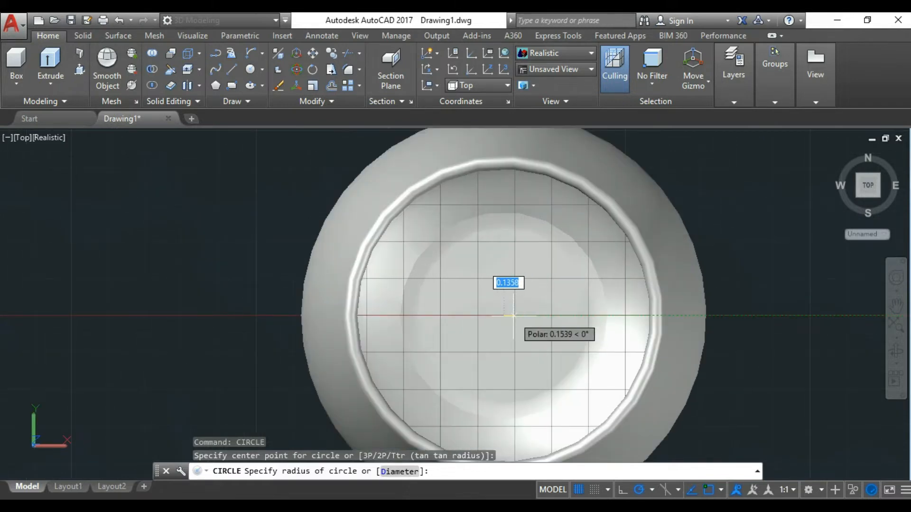
key("Return")
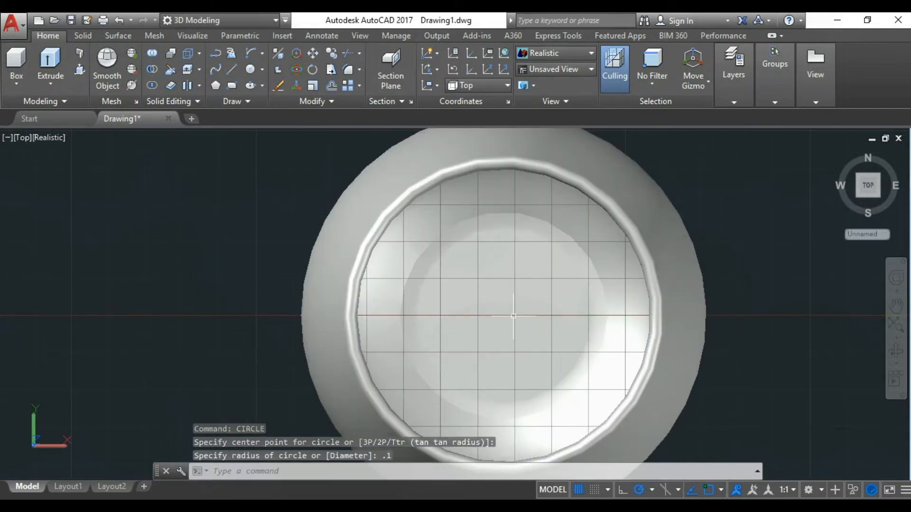
- Orbit around the pot to look for the small central circle, and restore the Top view
left_click(895, 351)
left_click_drag(419, 295, 473, 309)
key("Escape")
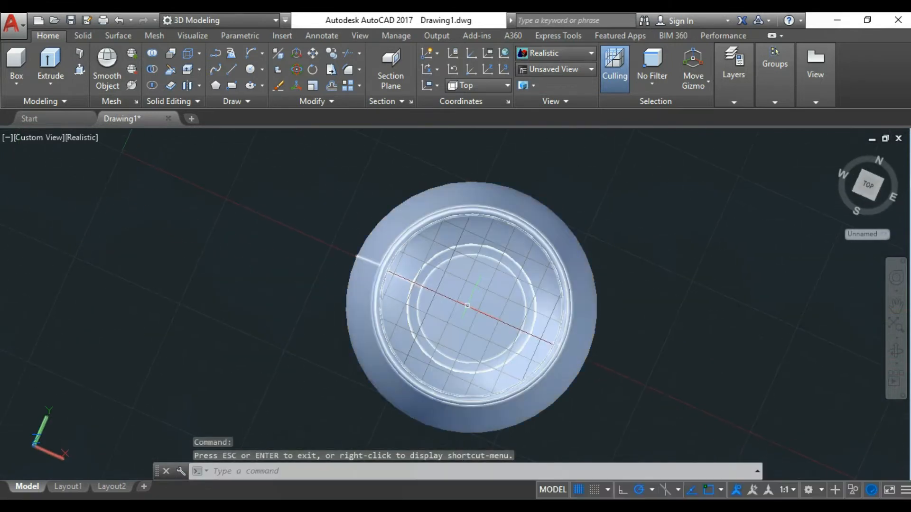
left_click(36, 137)
left_click(66, 173)
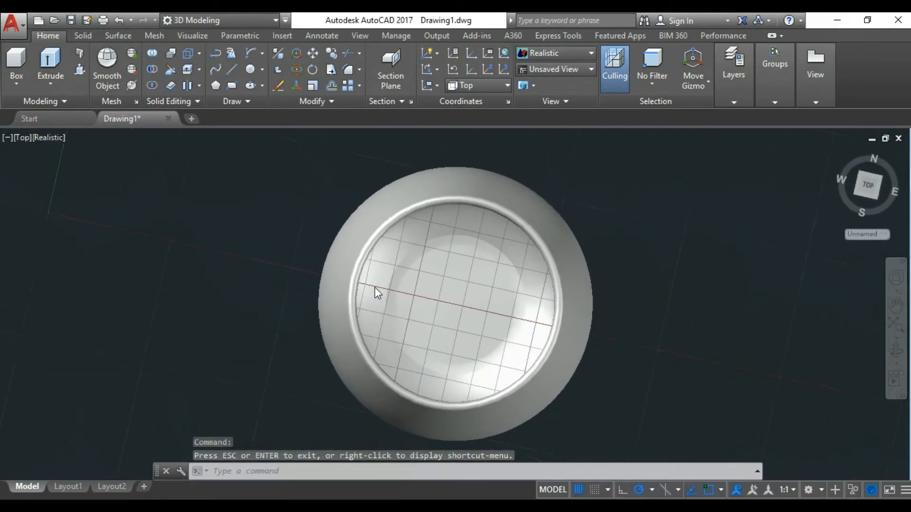
left_click(895, 352)
left_click_drag(541, 357, 512, 382)
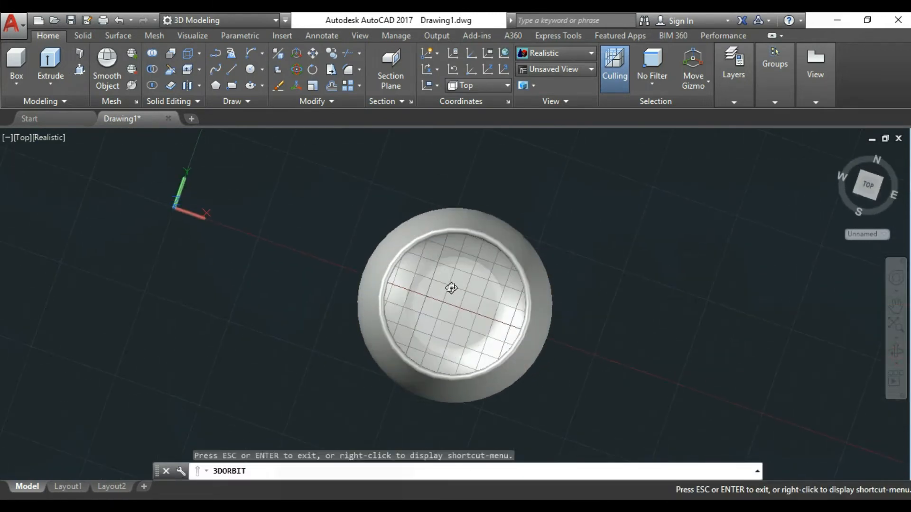
scroll(451, 288, "up", 2)
key("Escape")
left_click(36, 137)
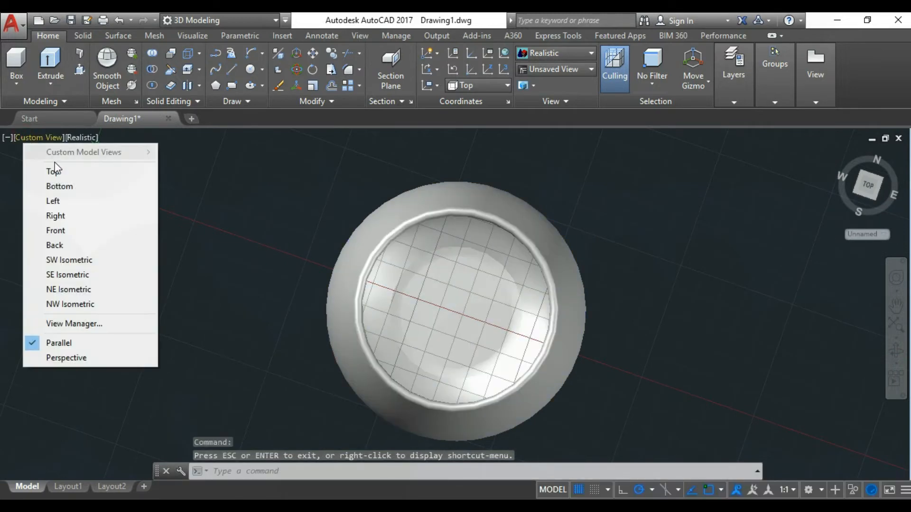
left_click(54, 170)
- Move the pot 5 units along the positive X direction, away from the small circle
left_click(271, 234)
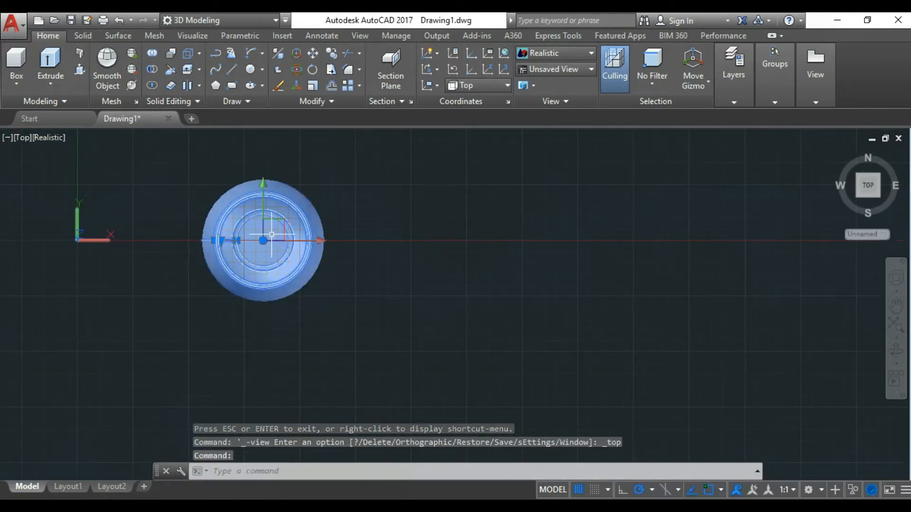
type("M")
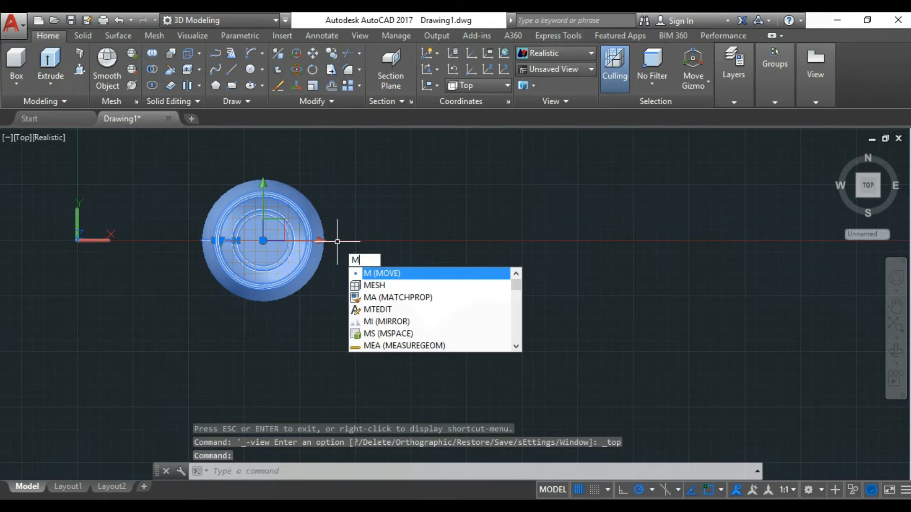
key("Return")
left_click(263, 240)
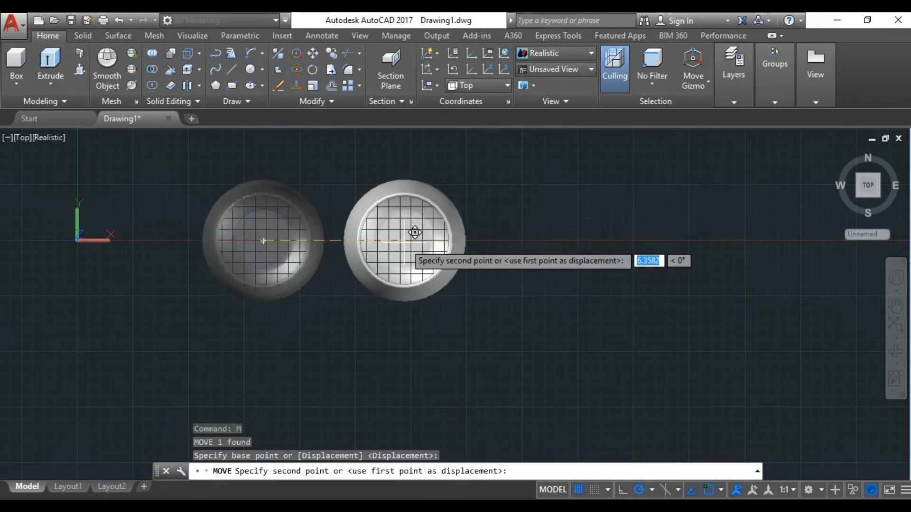
type("5")
key("Return")
key("Escape")
scroll(260, 244, "up", 5)
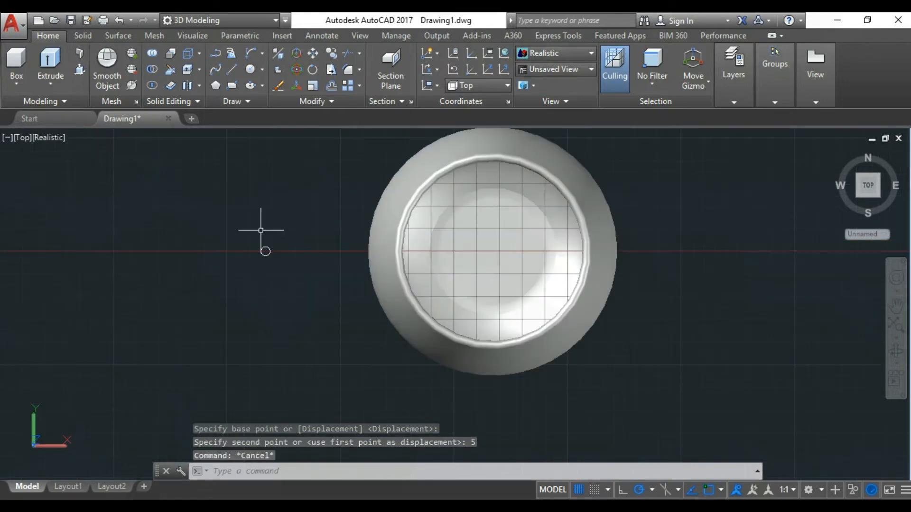
- Draw a larger circle of radius about 0.78 concentric with the small circle
scroll(386, 268, "down", 3)
scroll(281, 272, "up", 4)
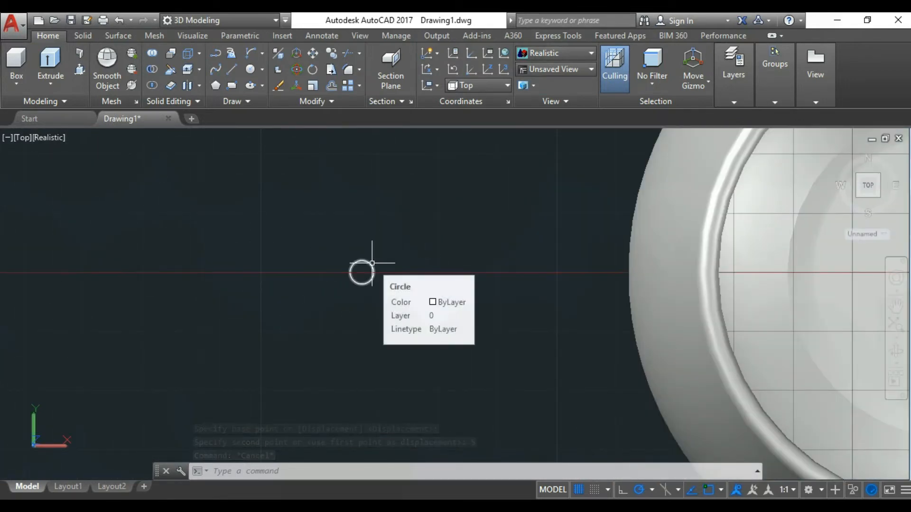
type("c")
key("Return")
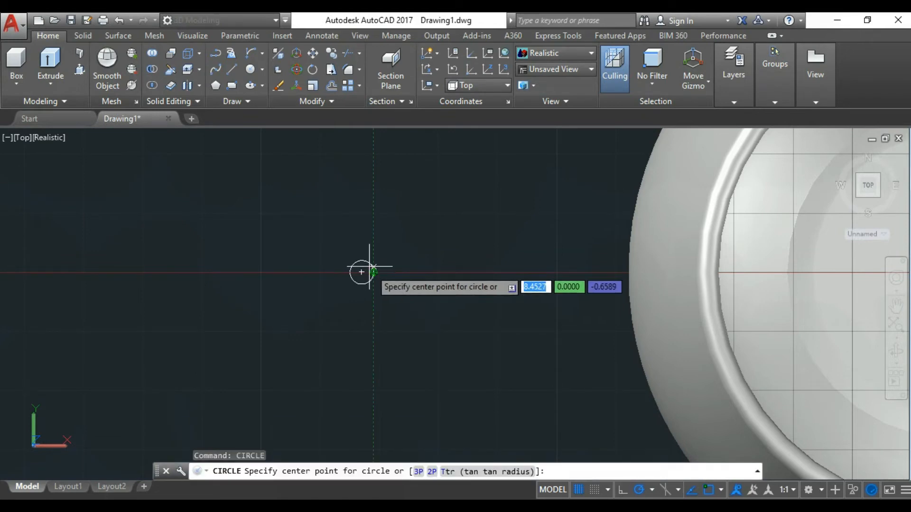
left_click(362, 271)
scroll(363, 271, "down", 3)
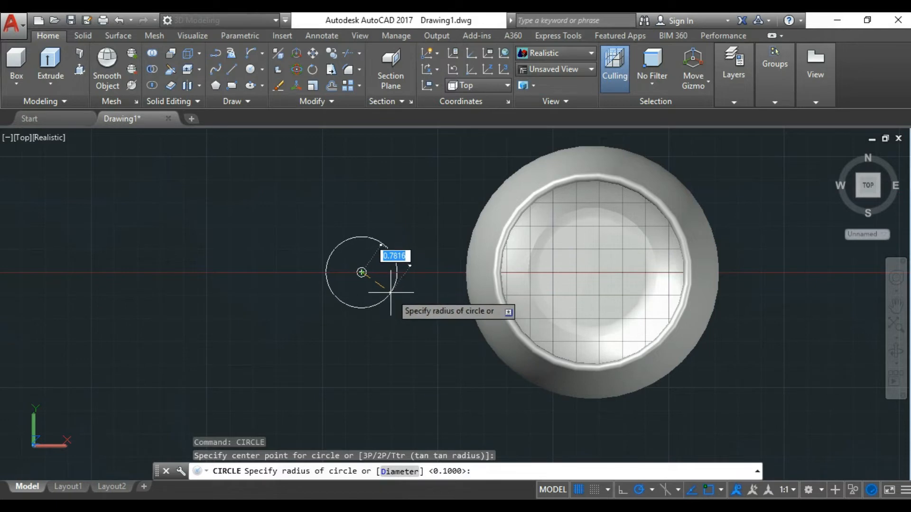
left_click(390, 293)
- Convert the small circle into a region and extrude it to a height of 3
scroll(363, 273, "up", 3)
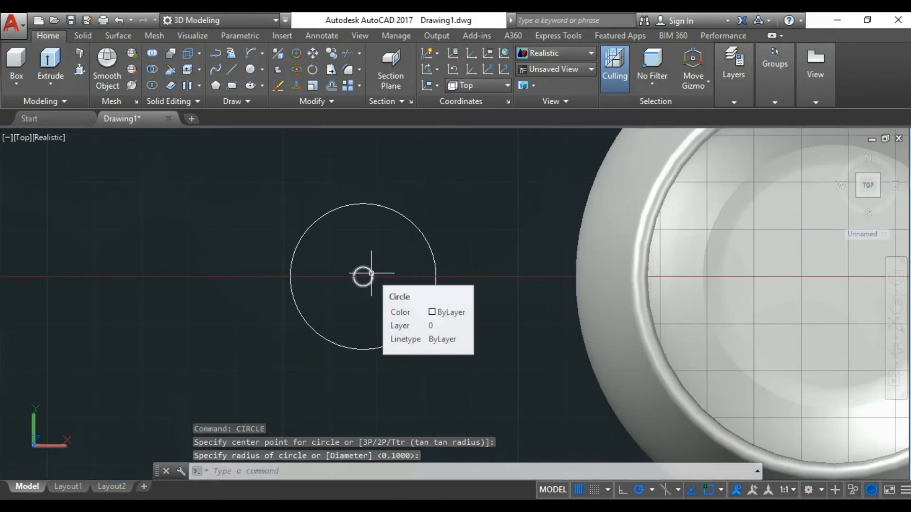
type("REG")
key("Return")
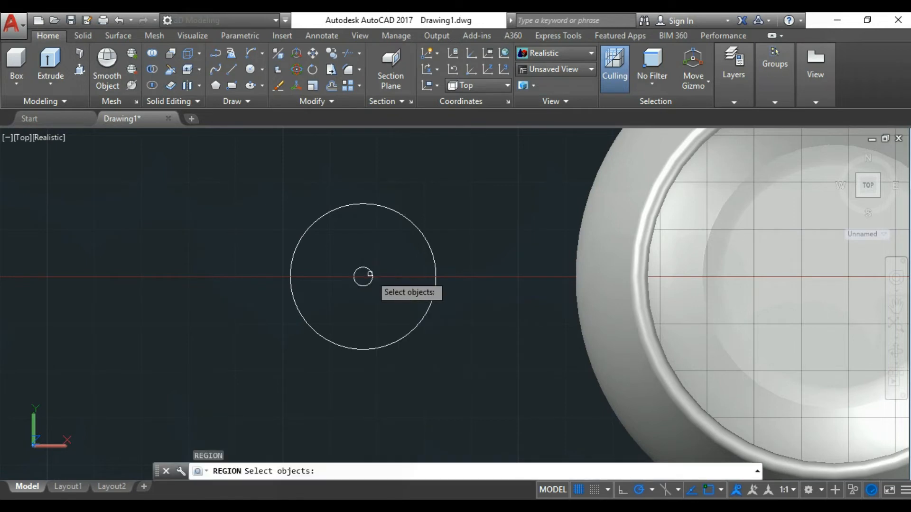
left_click(371, 282)
key("Return")
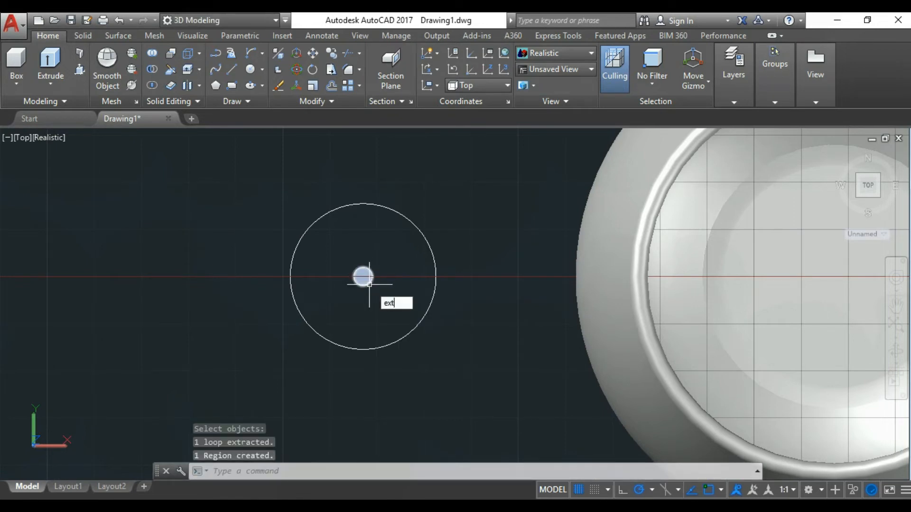
key("Return")
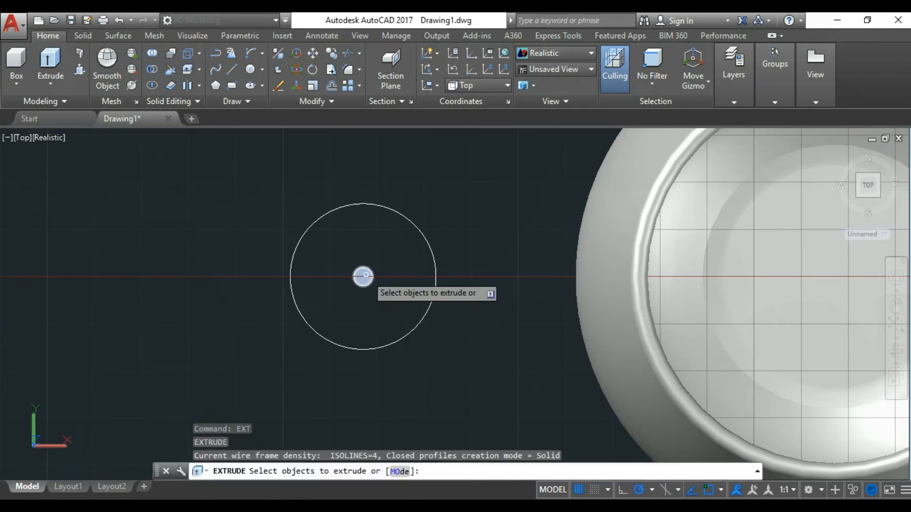
left_click(363, 276)
key("Return")
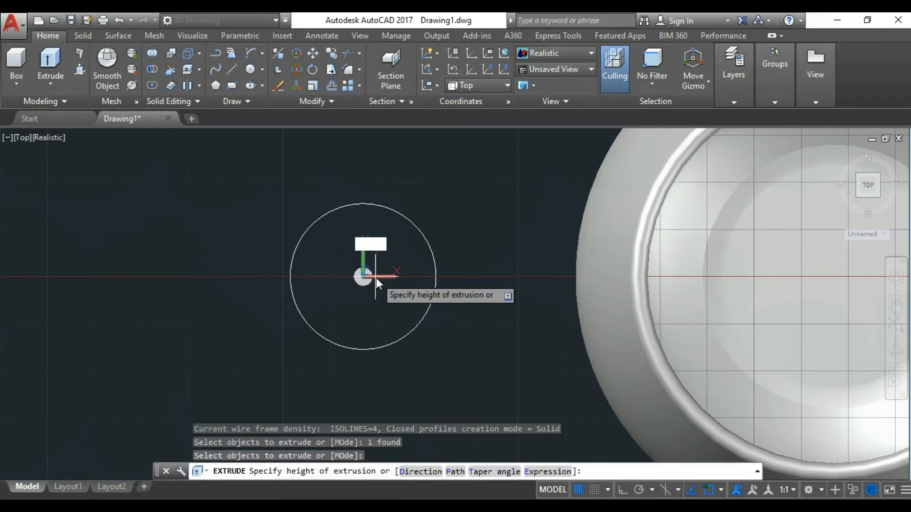
type("3")
key("Return")
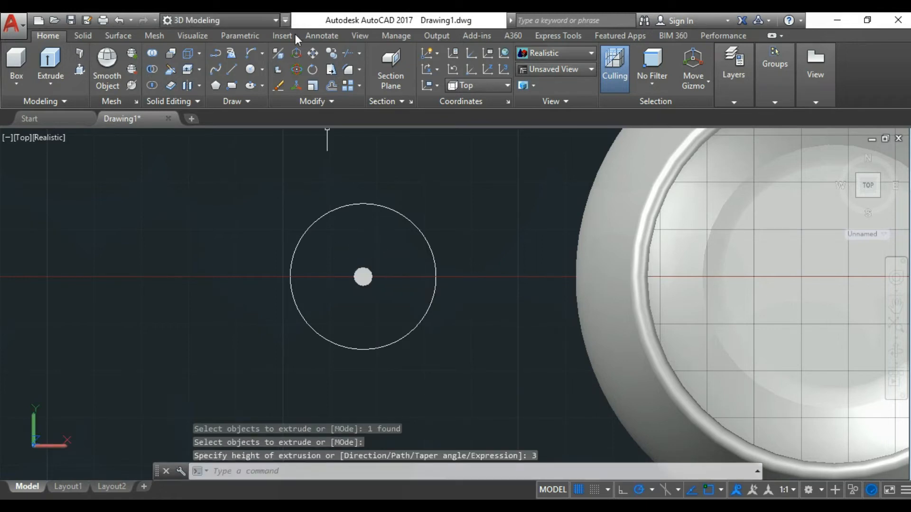
left_click(360, 86)
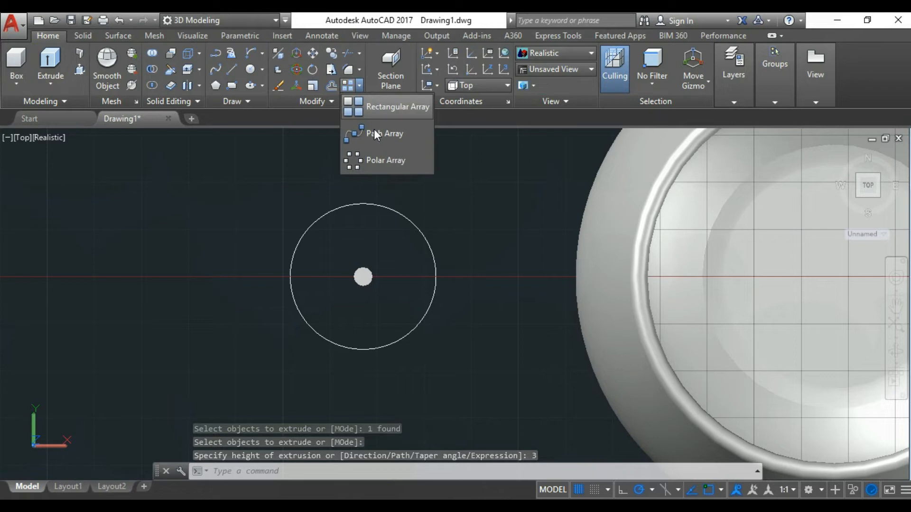
left_click(374, 157)
key("Escape")
- Copy the central cylinder horizontally in the positive X direction onto the large circle's edge
left_click(363, 276)
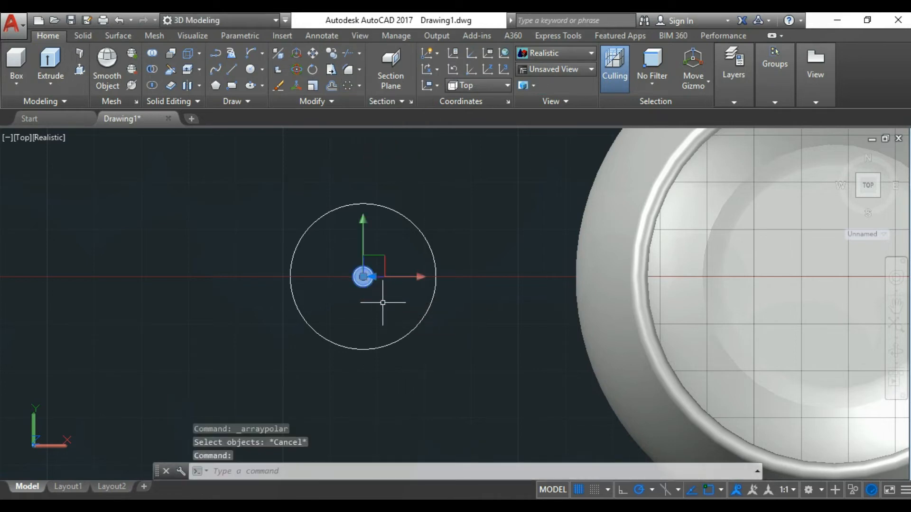
right_click(382, 301)
left_click(455, 282)
left_click(431, 359)
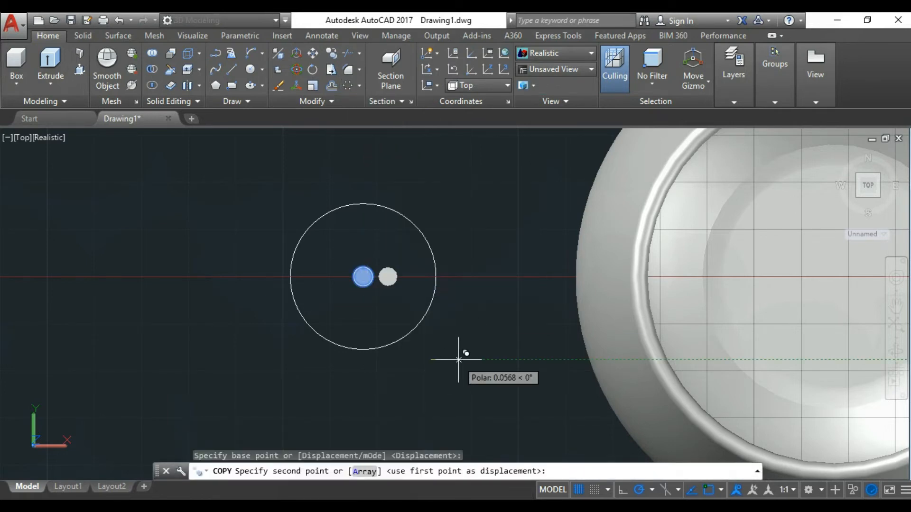
left_click(502, 359)
key("Escape")
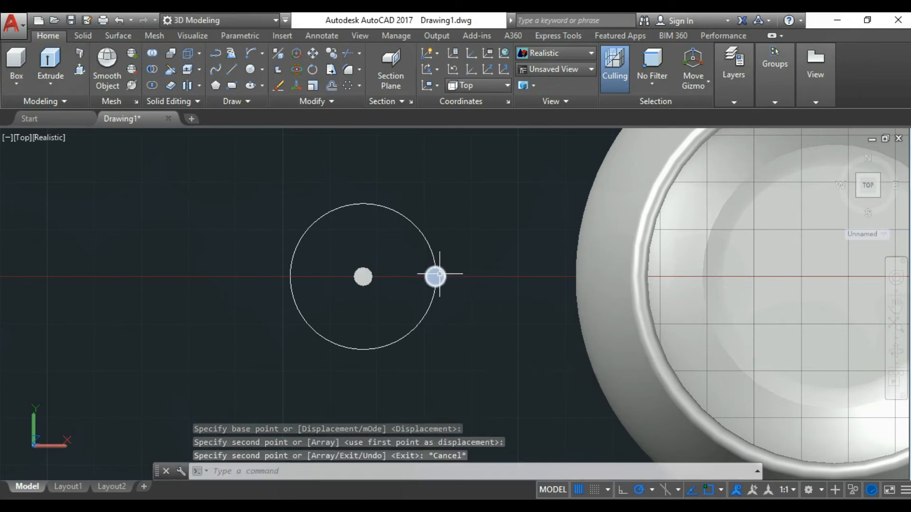
left_click(349, 88)
left_click(433, 277)
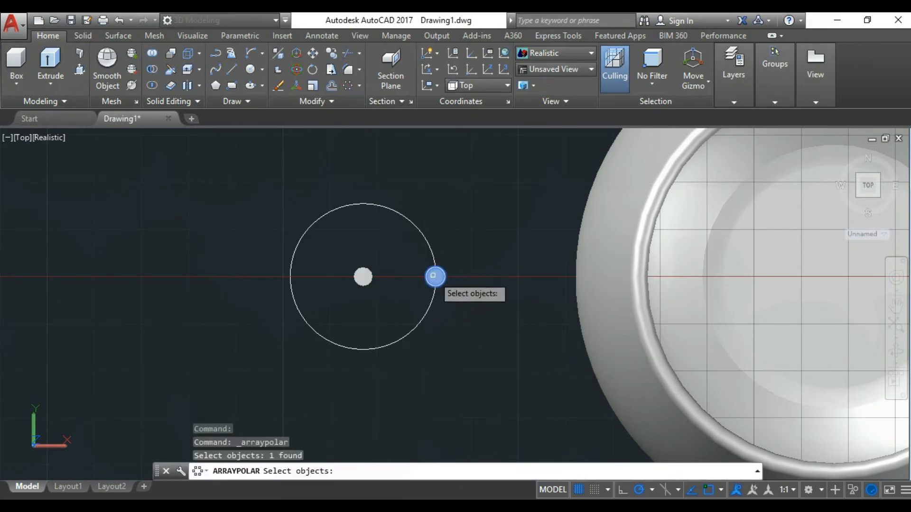
key("Return")
key("Escape")
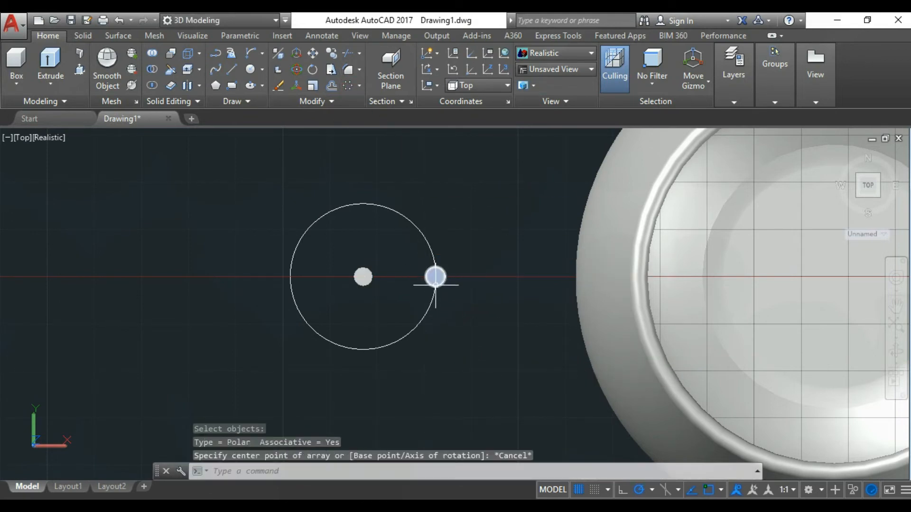
left_click(349, 84)
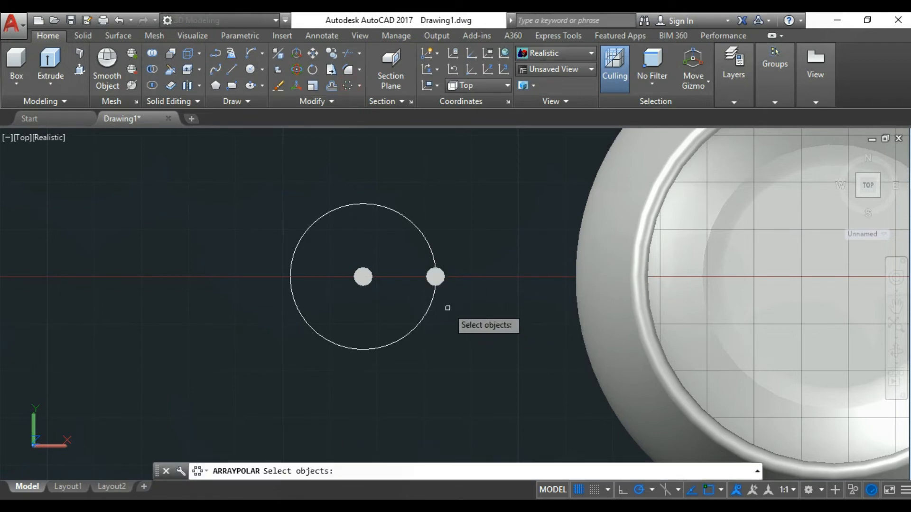
left_click(434, 277)
key("Return")
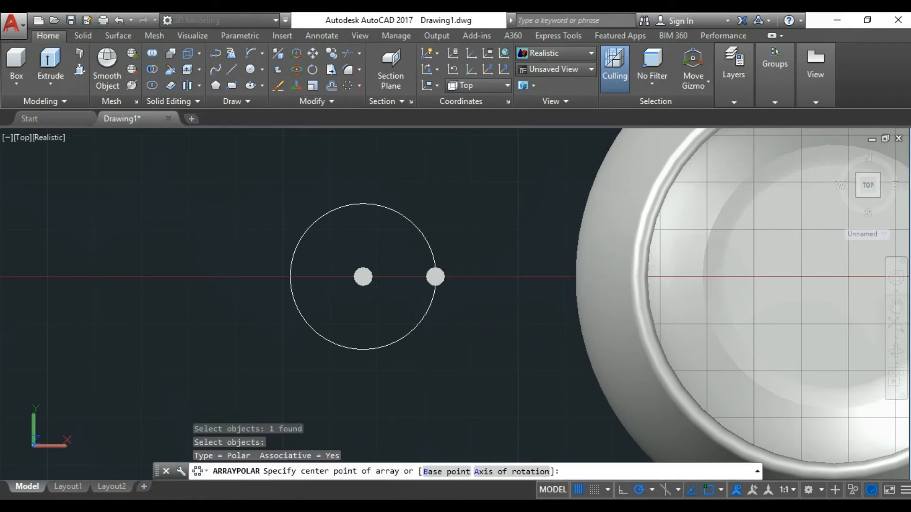
key("Escape")
key("Escape")
key("Escape")
- Create a polar array of the outer cylinder with 5 items over 360 degrees around the central cylinder's centre
left_click(359, 85)
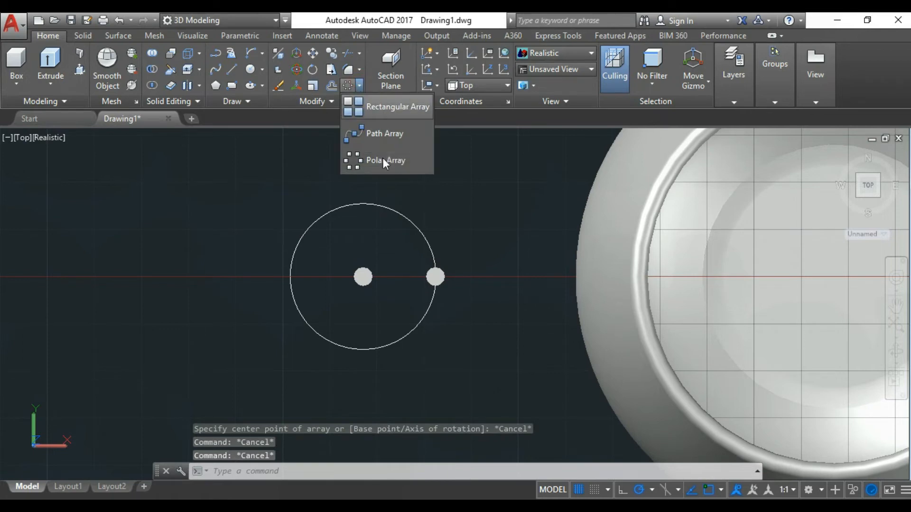
left_click(383, 158)
left_click(435, 276)
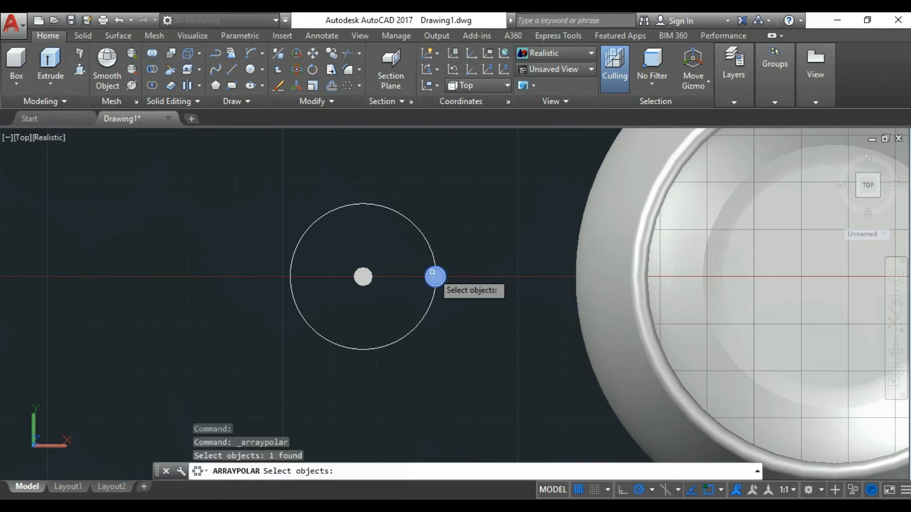
key("Return")
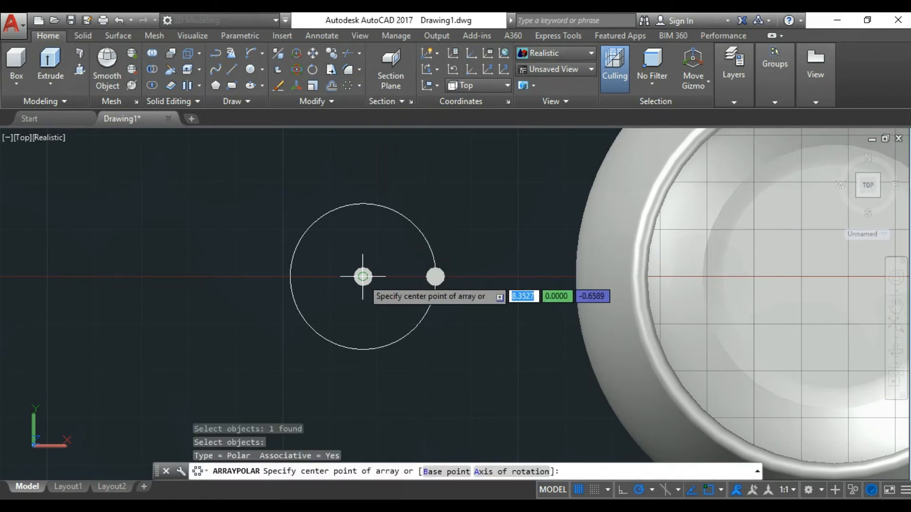
left_click(363, 277)
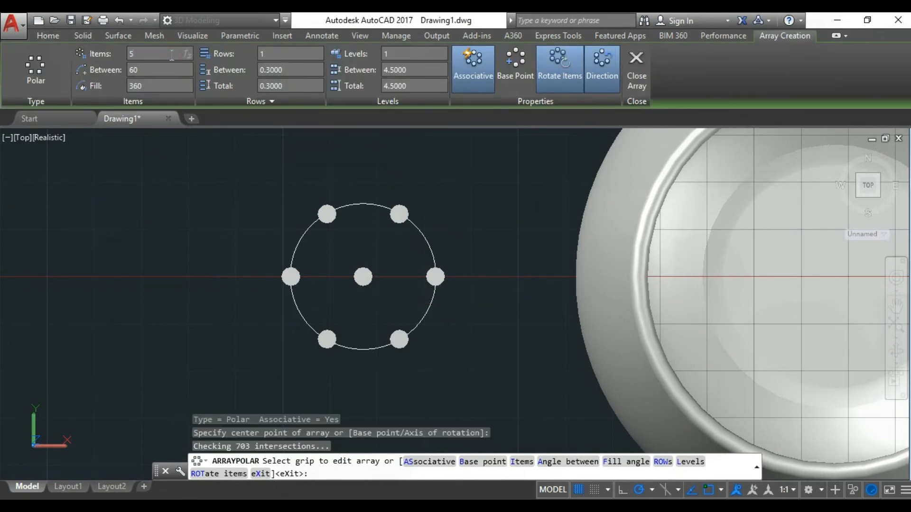
scroll(193, 179, "down", 2)
key("Escape")
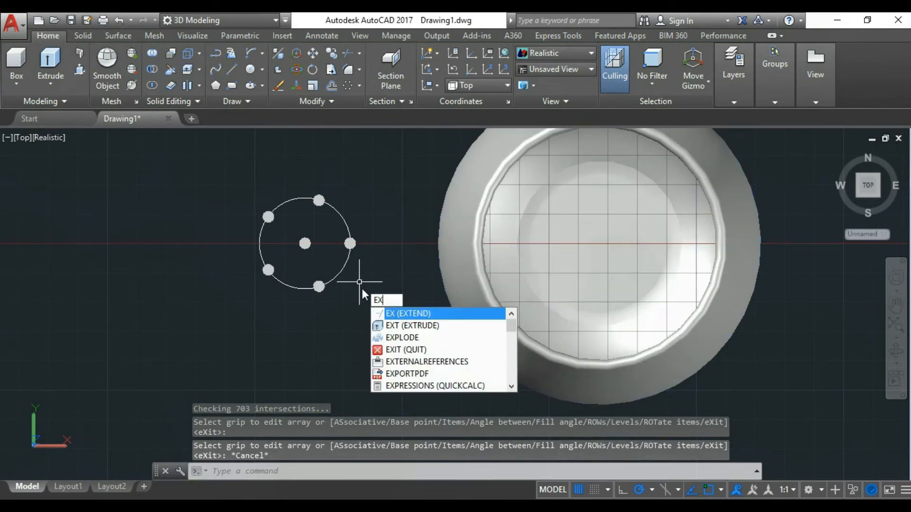
- Explode the polar array of cylinders and delete the large guide circle
left_click(392, 335)
left_click(348, 259)
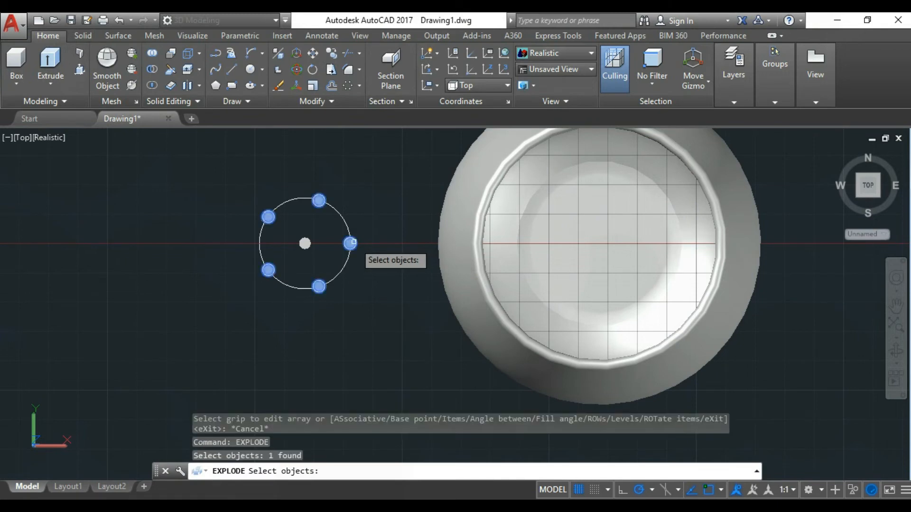
key("Return")
left_click(349, 230)
key("Delete")
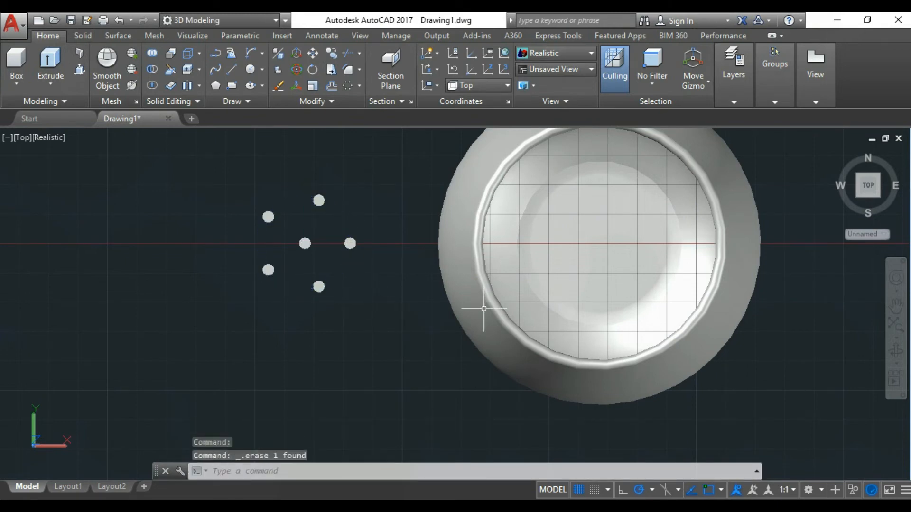
- Move the pot 5 units along the negative X direction, back over the cylinders
left_click(531, 320)
scroll(590, 311, "down", 2)
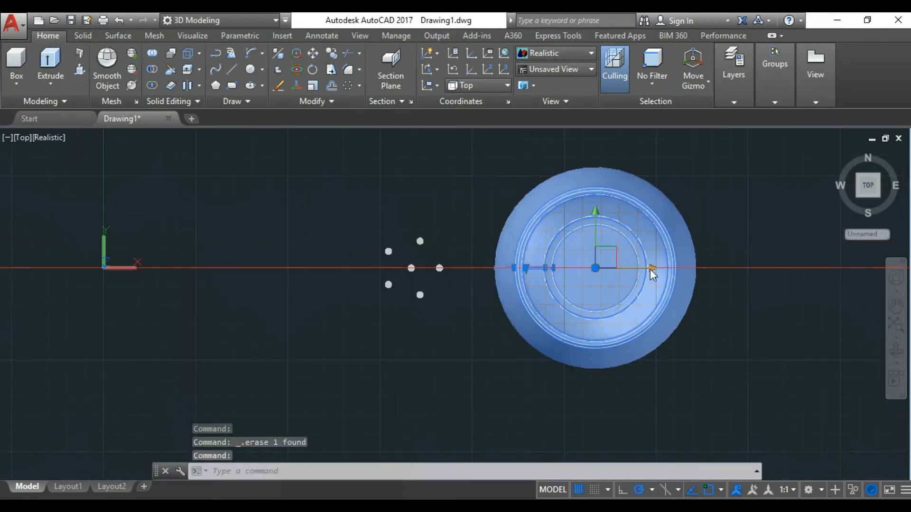
left_click(596, 266)
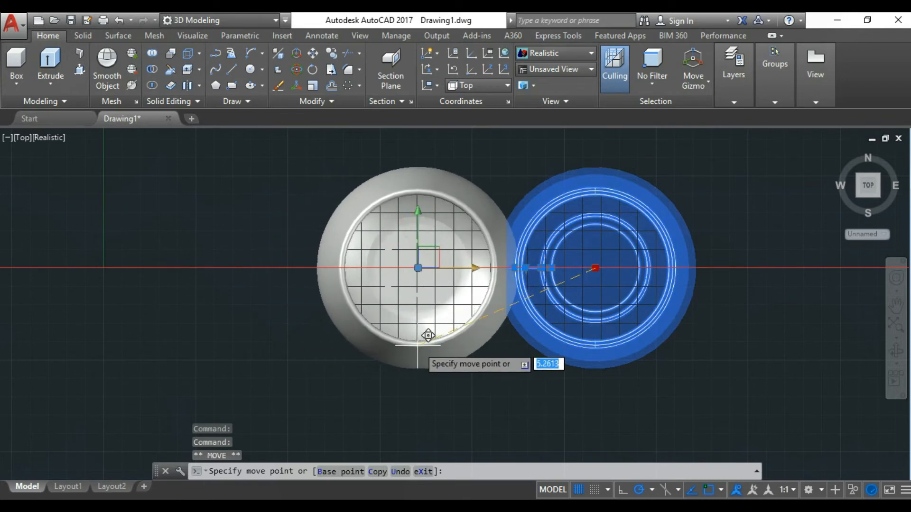
left_click(417, 346)
key("Escape")
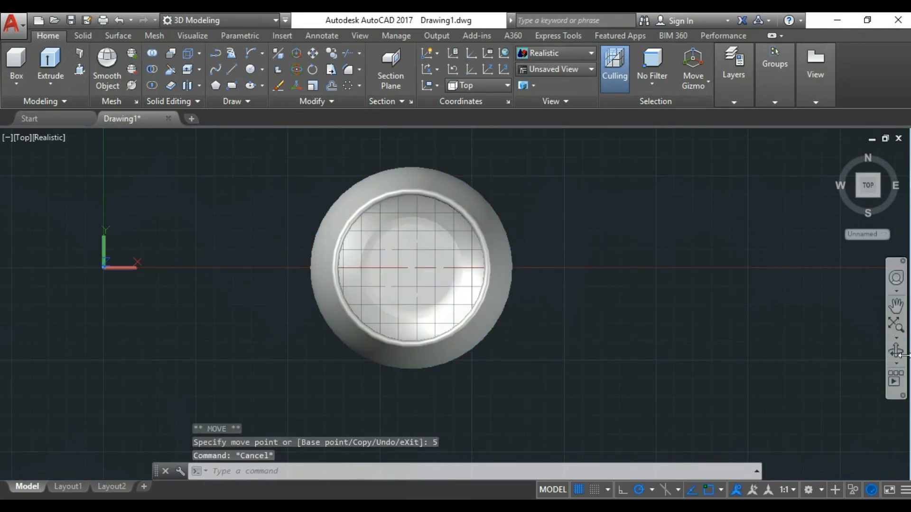
- Switch the visual style to 2D Wireframe and set the view to Front
left_click(895, 351)
left_click_drag(551, 332, 550, 286)
key("Escape")
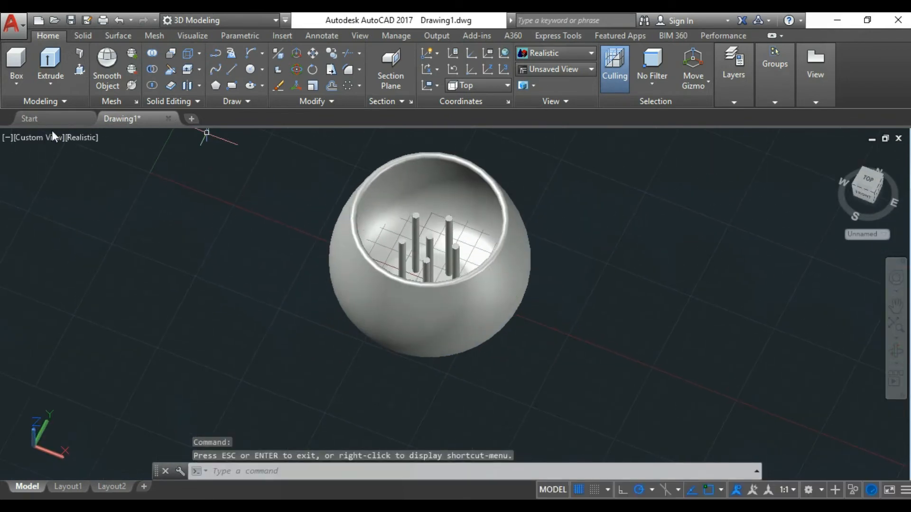
left_click(41, 138)
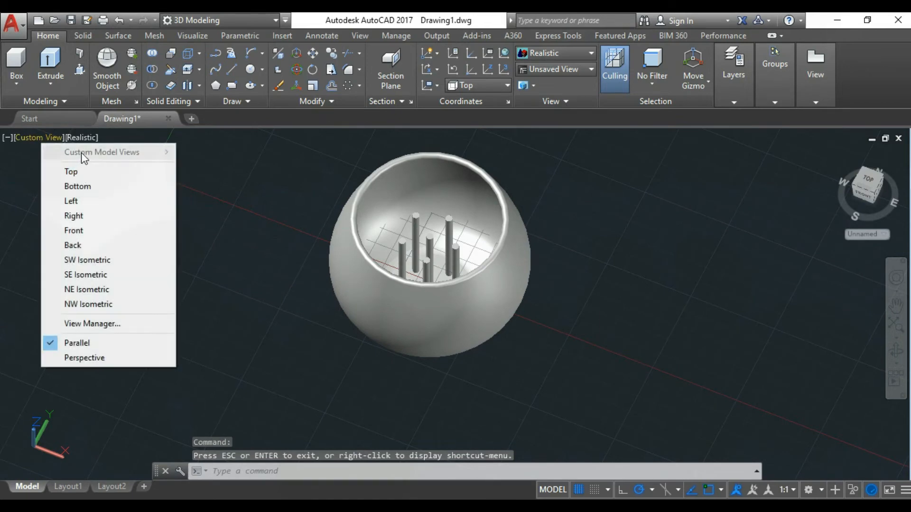
left_click(81, 139)
left_click(82, 139)
left_click(109, 170)
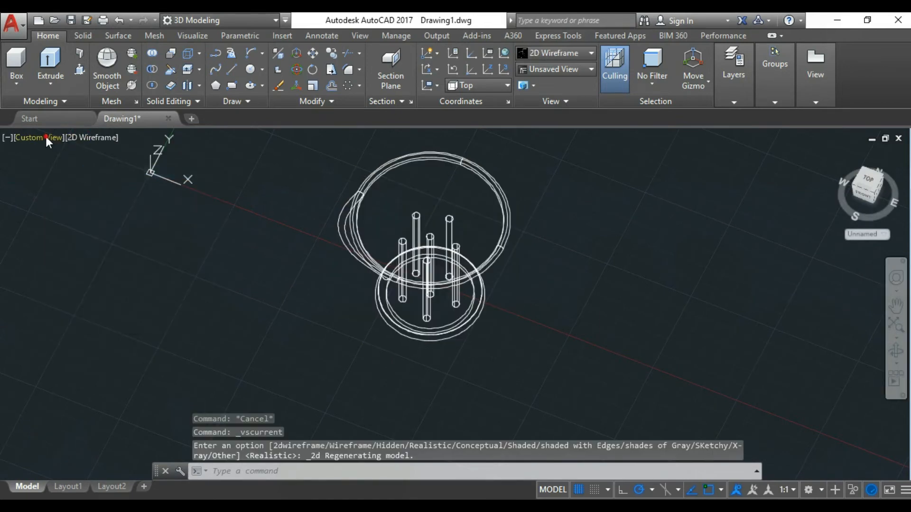
left_click(46, 136)
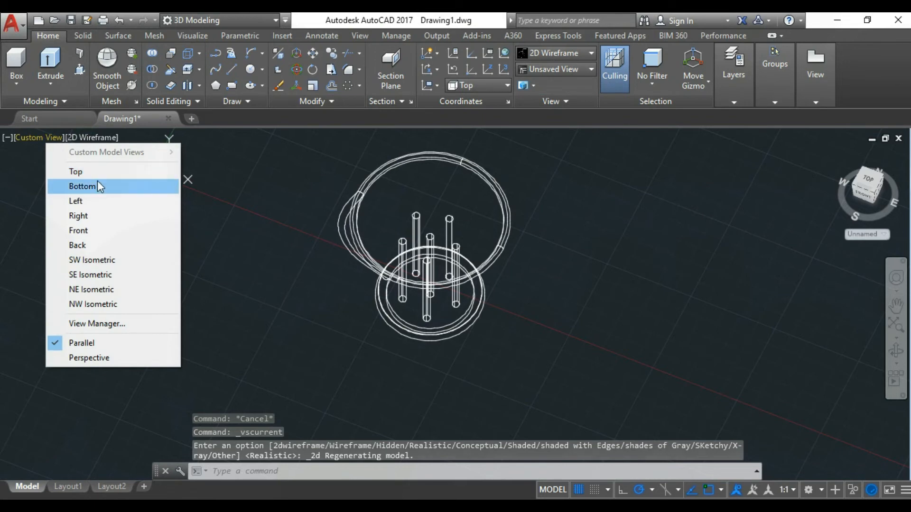
left_click(98, 231)
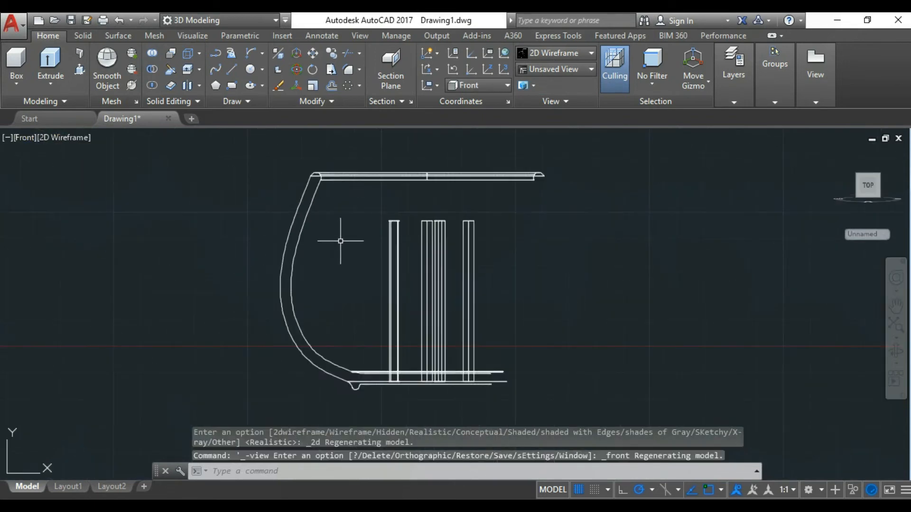
- Move all six cylinders straight down so that they pass through the pot's base
left_click(557, 269)
left_click(361, 268)
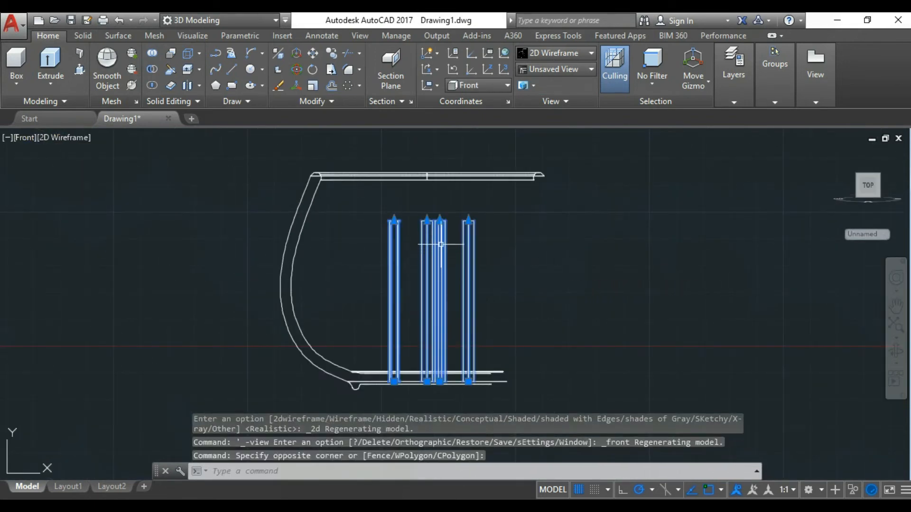
scroll(441, 245, "down", 2)
key("Return")
left_click(588, 283)
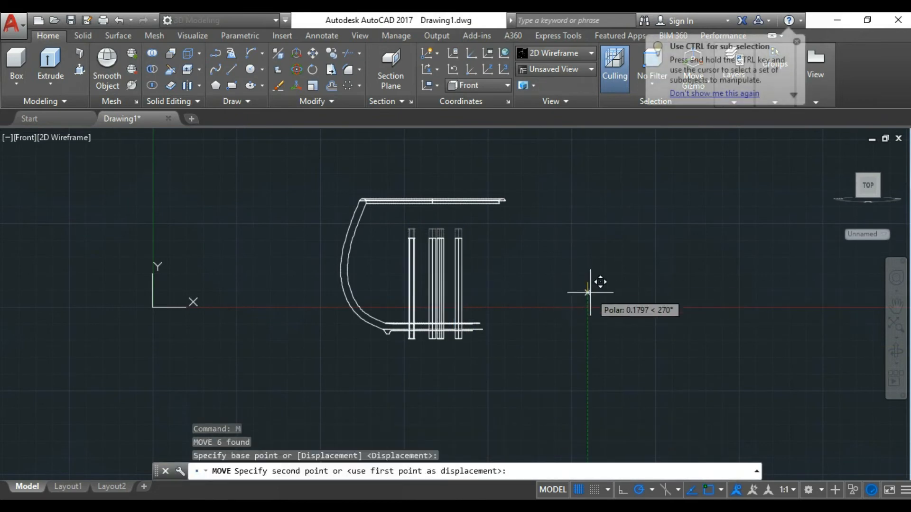
left_click(587, 325)
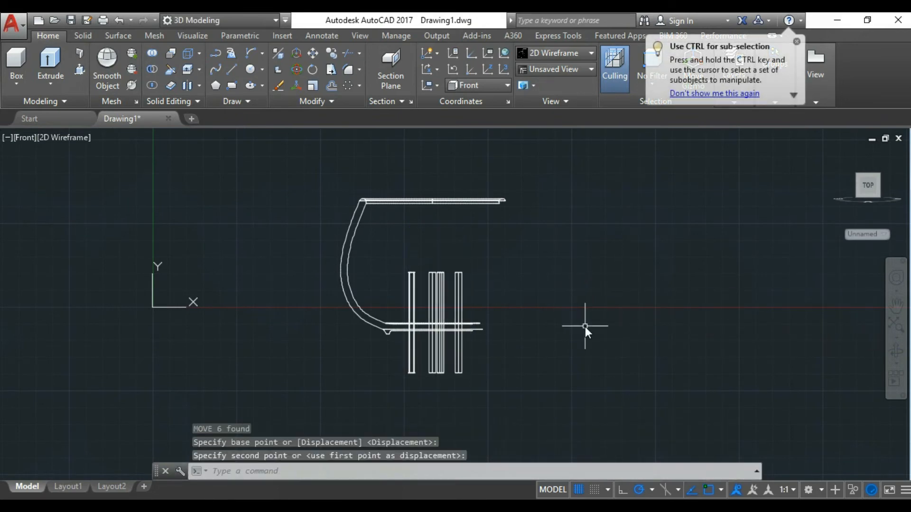
- Orbit the model to look into the pot with all six cylinders exposed and set the visual style to Realistic
key("Escape")
left_click(896, 351)
left_click_drag(749, 305, 513, 378)
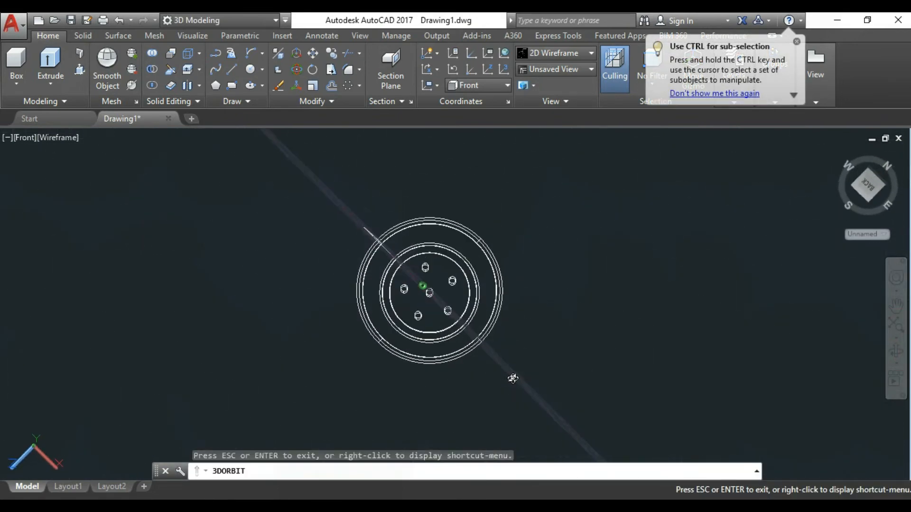
scroll(417, 301, "up", 2)
key("Escape")
left_click(38, 138)
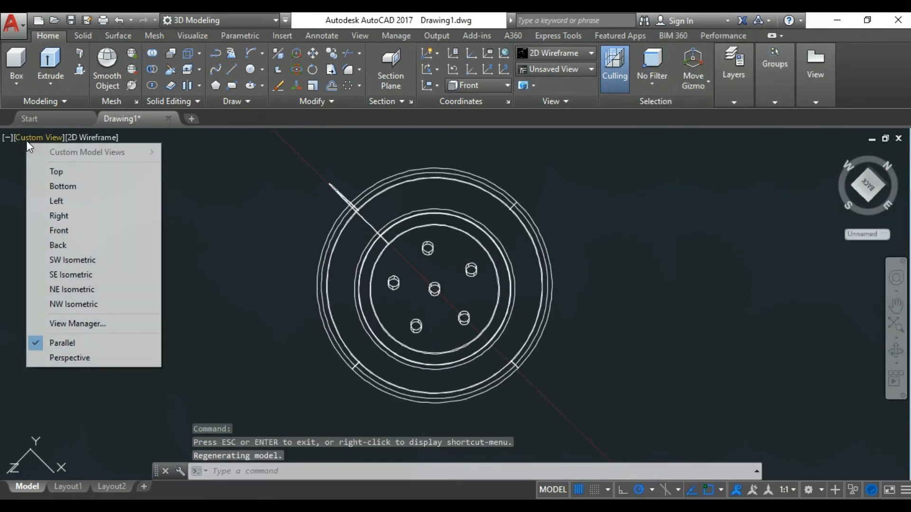
left_click(86, 137)
left_click(86, 137)
left_click(132, 216)
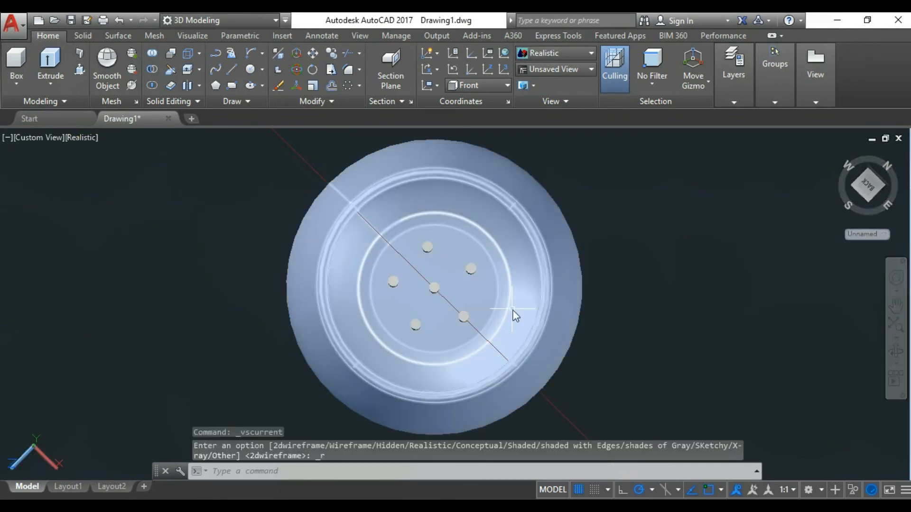
- Subtract the six cylinders from the pot to cut drainage holes through its base
key("Return")
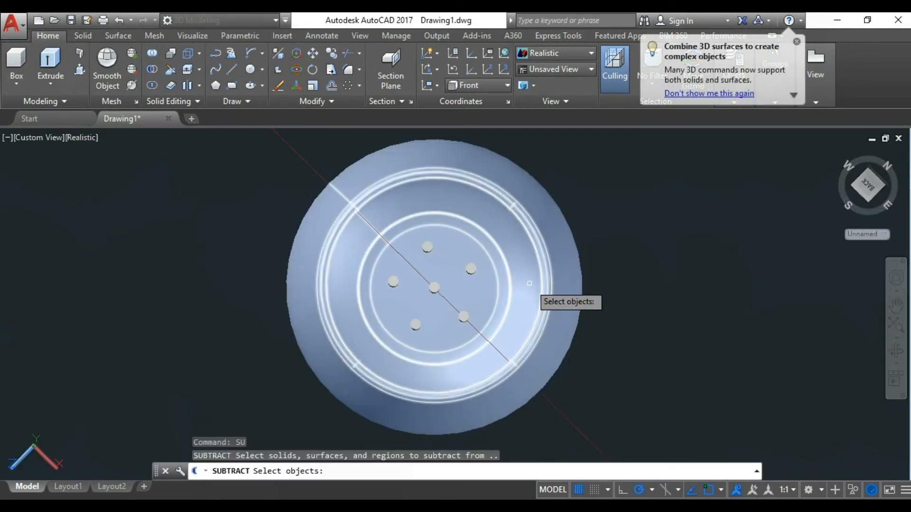
left_click(529, 283)
key("Return")
left_click(470, 268)
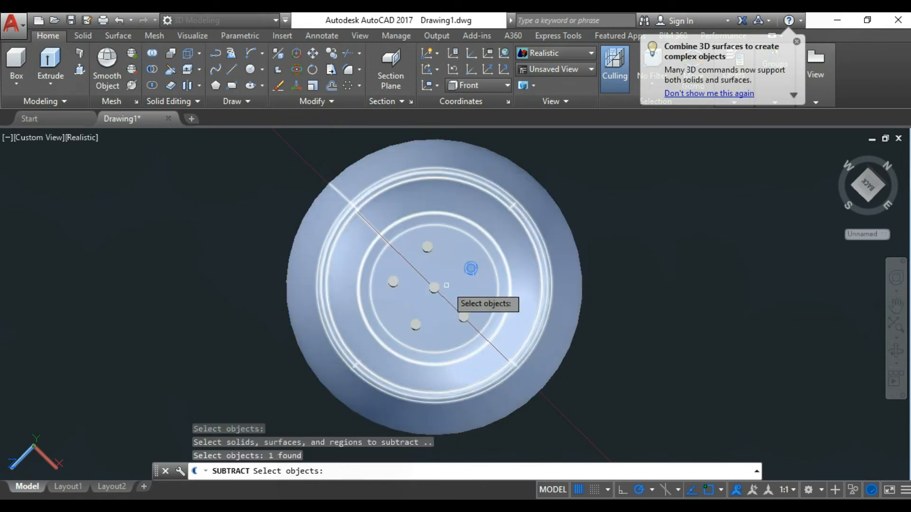
left_click(434, 286)
left_click(427, 246)
left_click(393, 281)
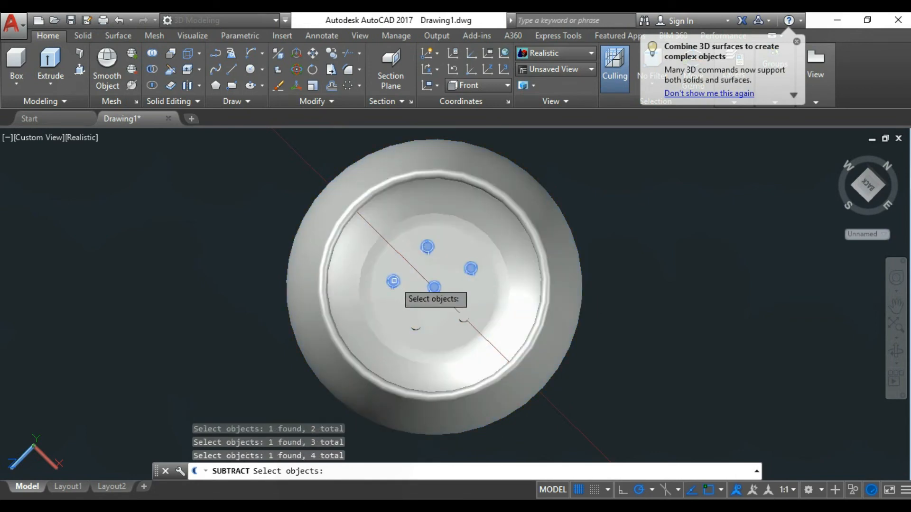
left_click(414, 325)
key("Return")
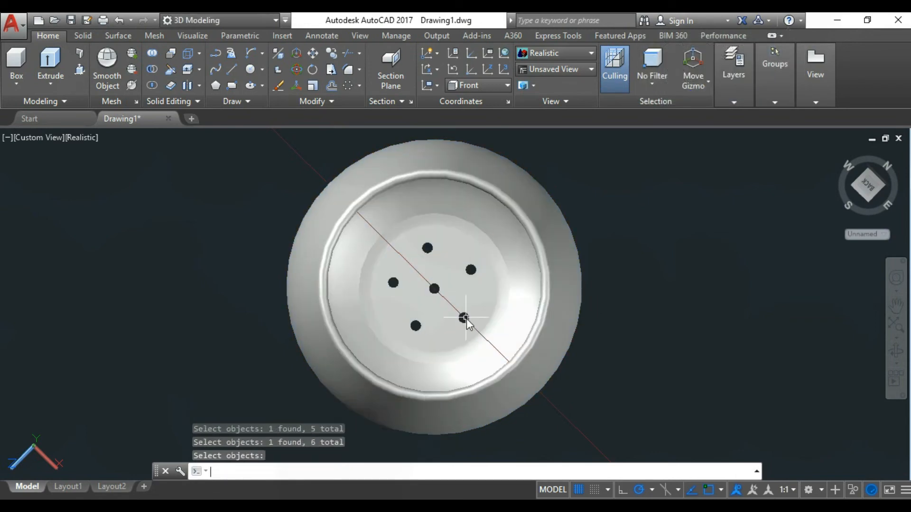
- Apply the Global(2) material from the bg category of the Favorites library to the pot
left_click(896, 351)
left_click_drag(548, 307, 433, 291)
left_click_drag(576, 248, 565, 248)
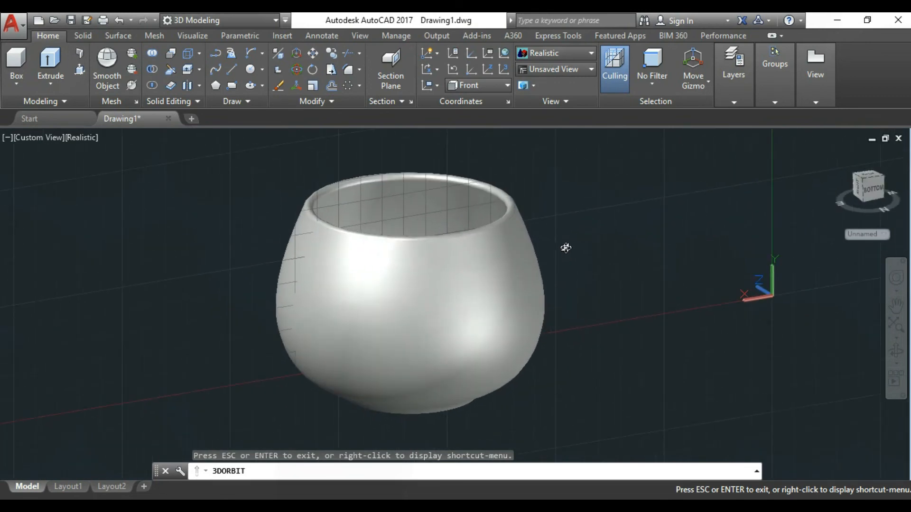
key("Escape")
left_click(192, 36)
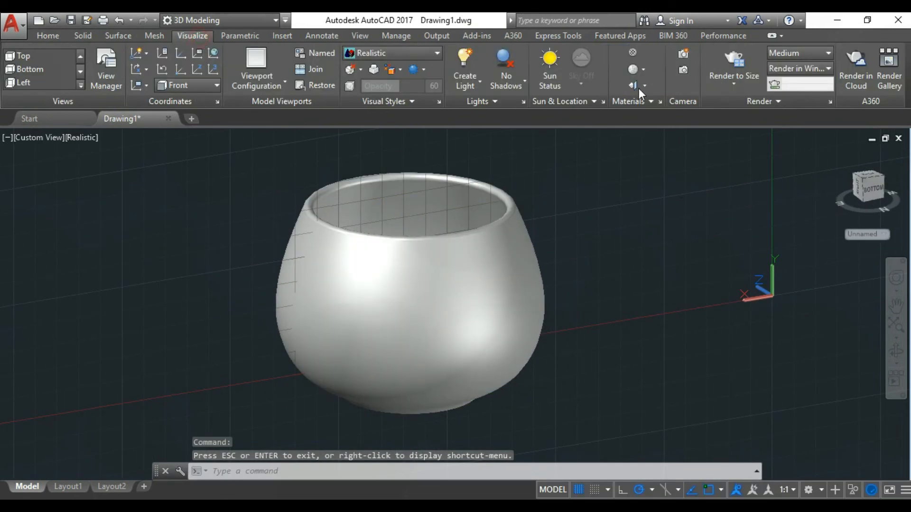
left_click(632, 51)
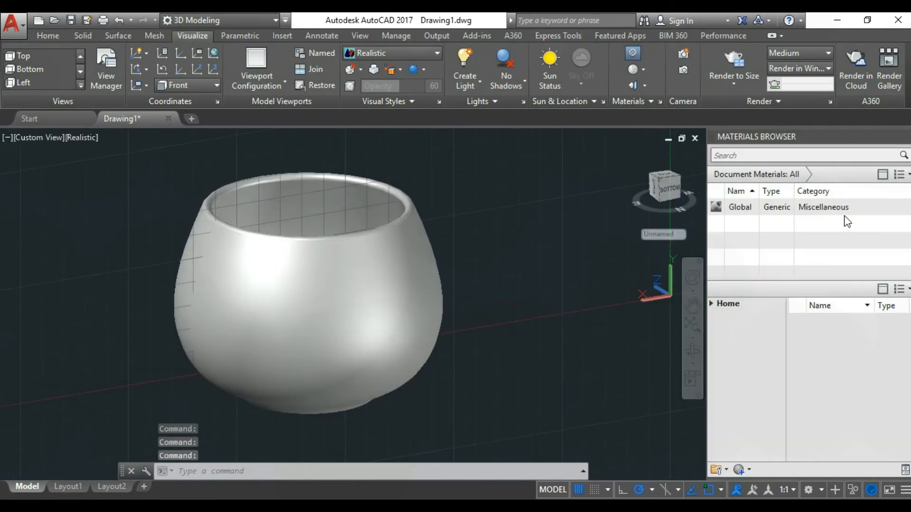
left_click_drag(786, 327, 762, 328)
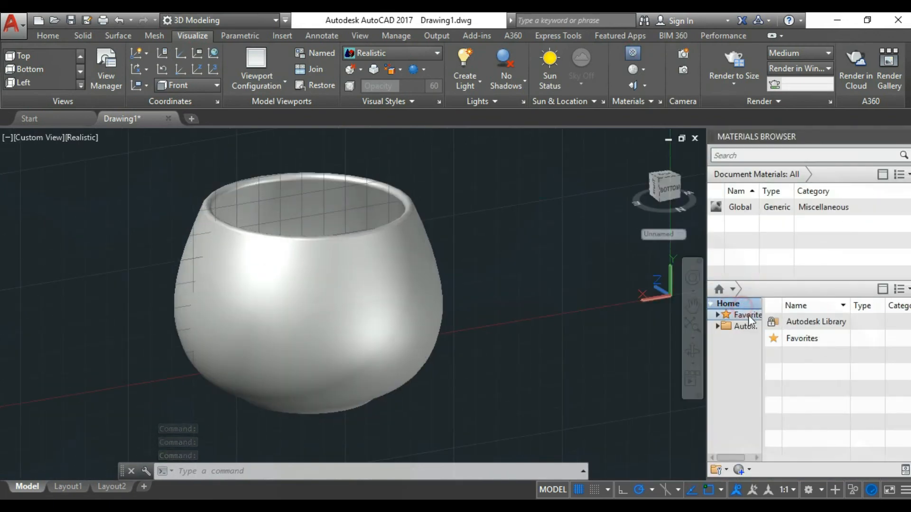
double_click(747, 316)
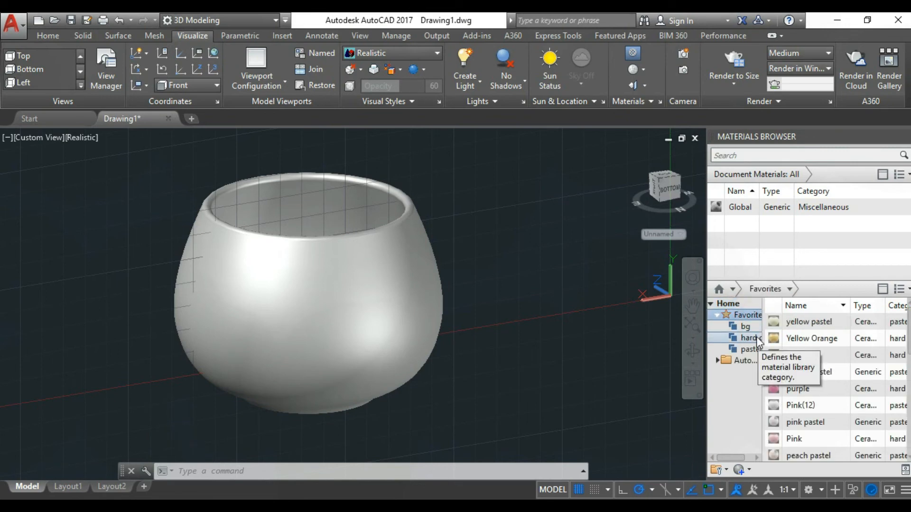
left_click(751, 329)
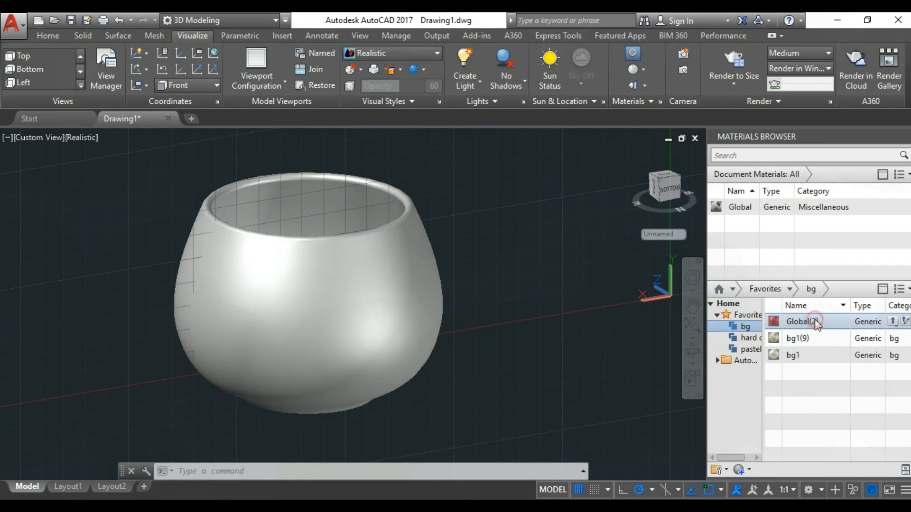
left_click_drag(814, 324, 405, 298)
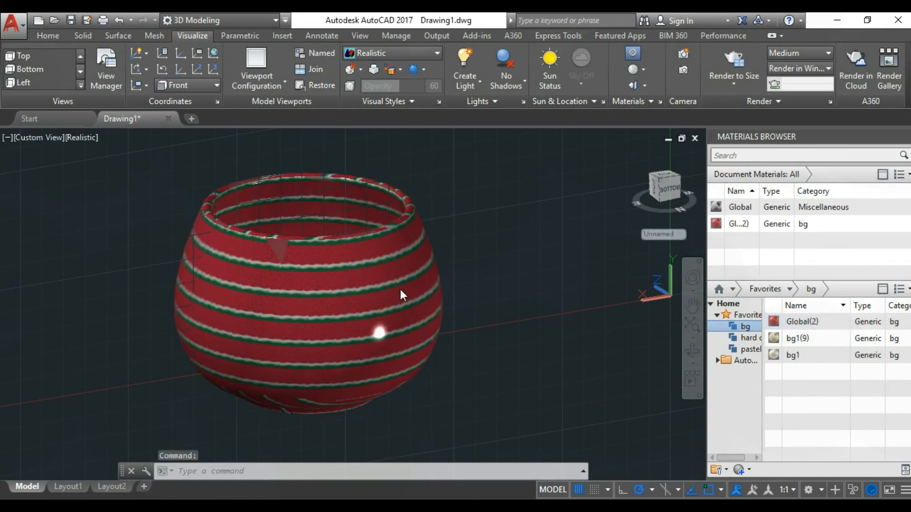
- Set the view to Front and close the Materials Browser, with the whole pot in view
left_click(46, 142)
key("Escape")
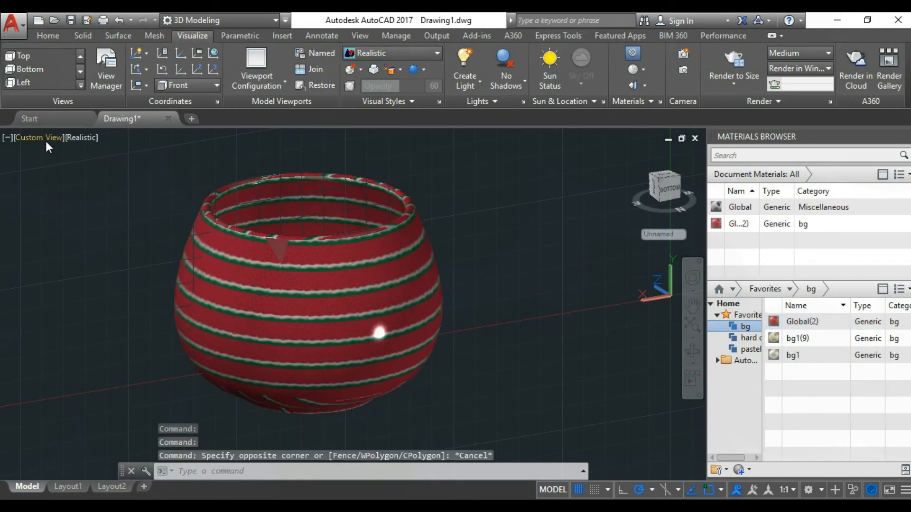
left_click(46, 142)
left_click(89, 231)
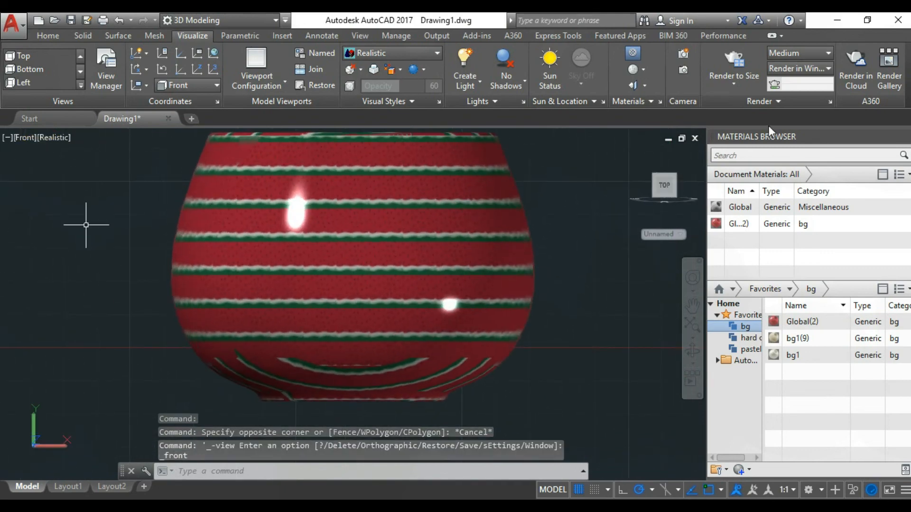
left_click(907, 138)
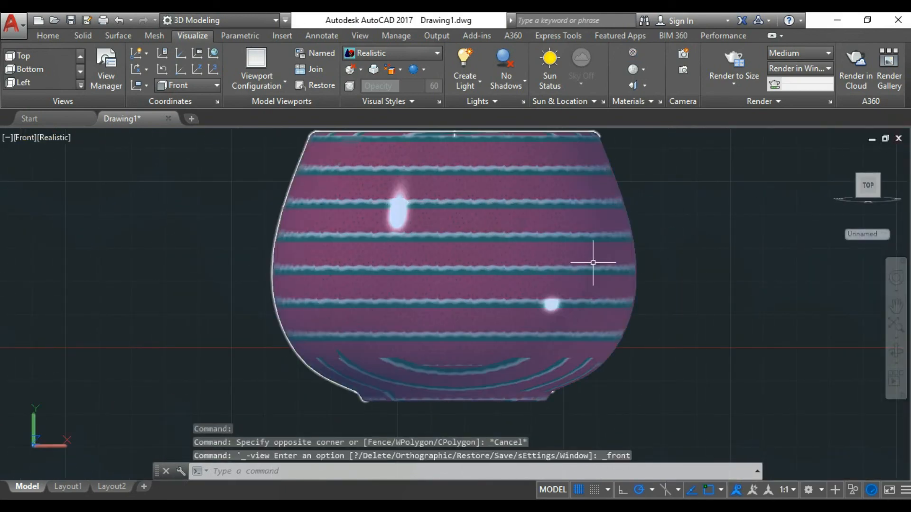
scroll(592, 262, "down", 4)
scroll(626, 163, "up", 3)
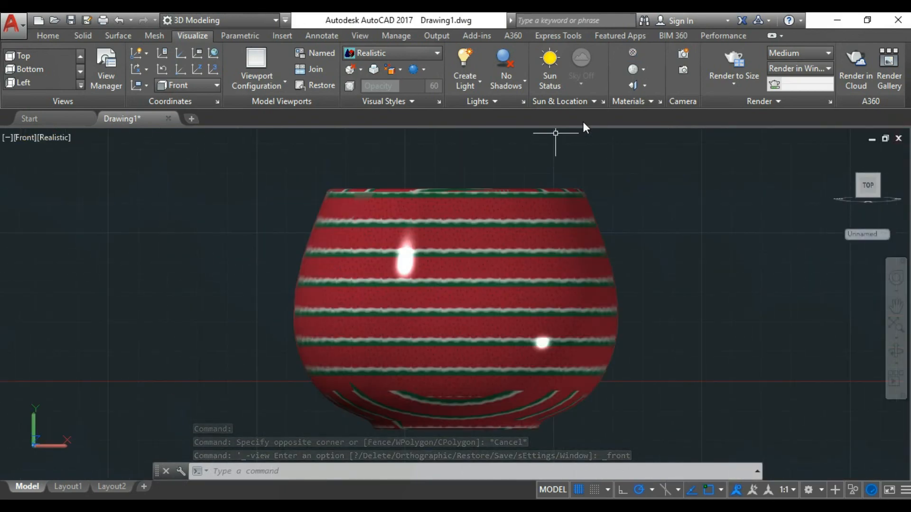
- Apply spherical material mapping to the pot
left_click(645, 86)
left_click(668, 186)
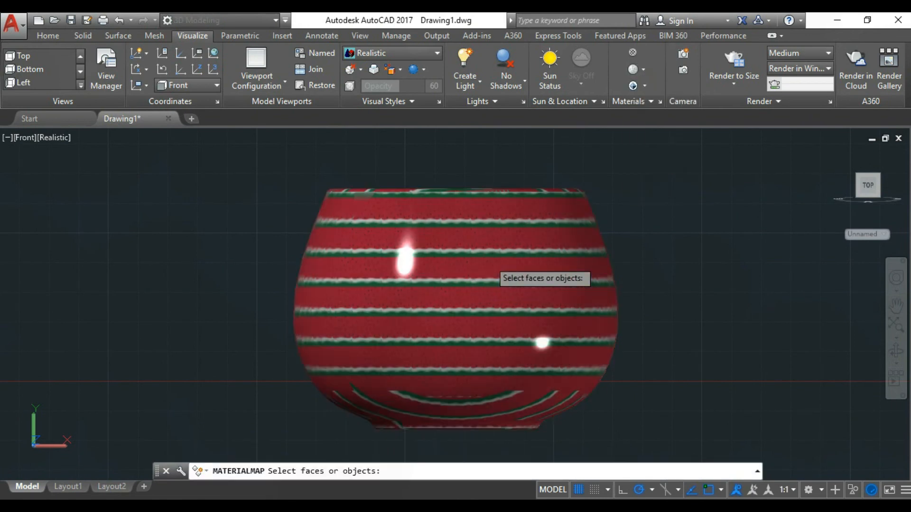
left_click(488, 259)
key("Return")
- Move the spherical mapping straight down until its centre lies just below the pot's base, and accept the mapping
scroll(467, 251, "down", 2)
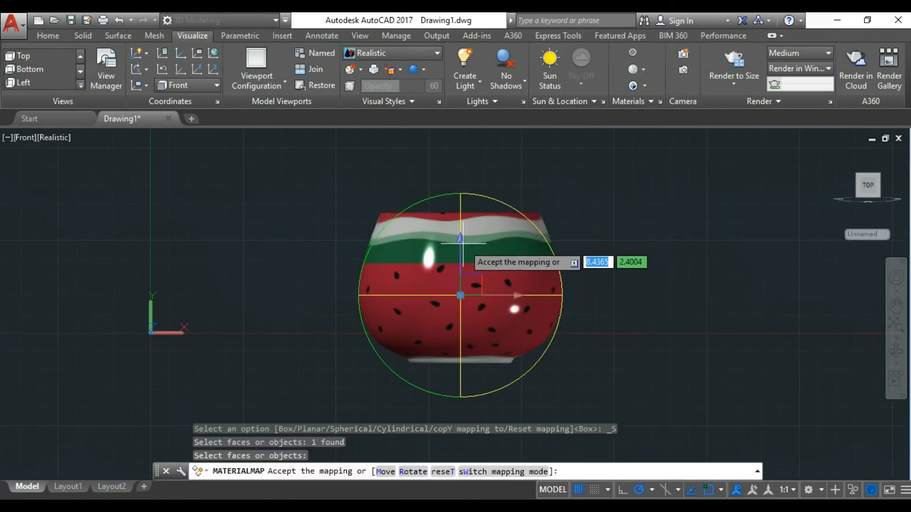
left_click_drag(461, 239, 507, 382)
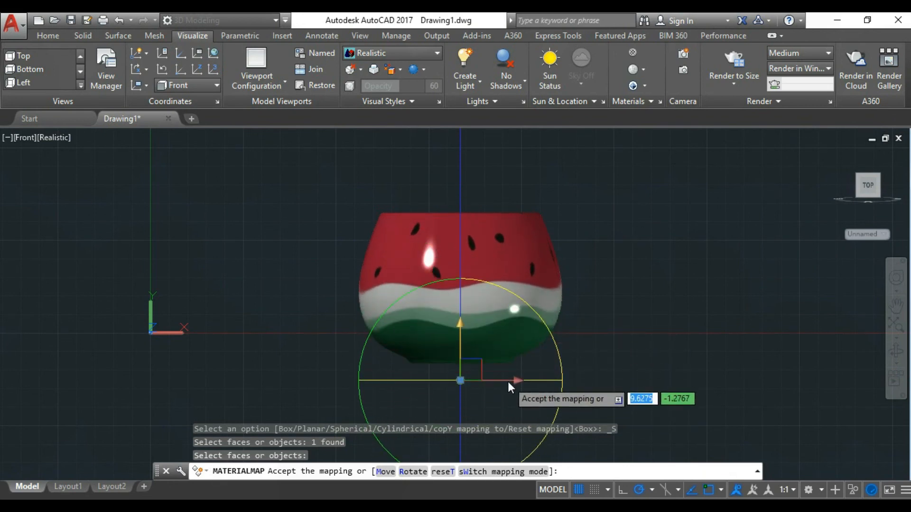
scroll(508, 381, "up", 3)
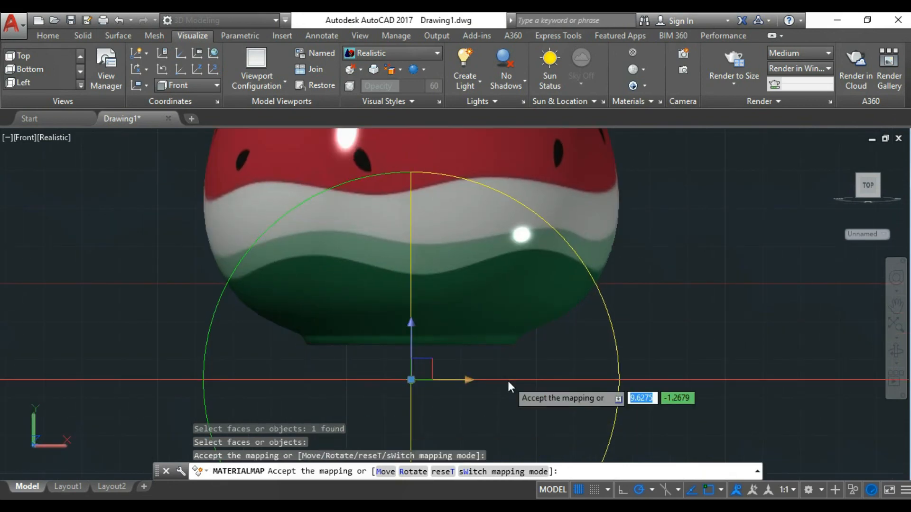
scroll(508, 379, "down", 4)
key("Return")
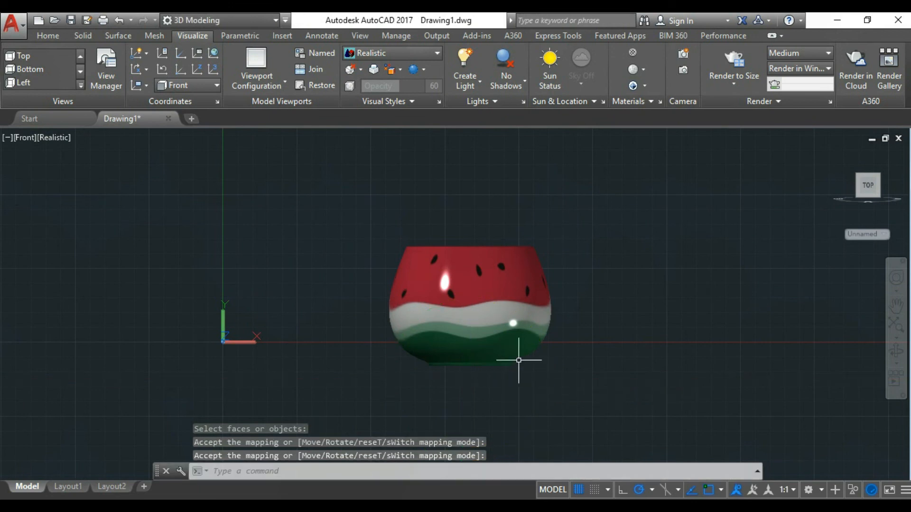
- Orbit to a view from slightly above the rim to examine the mapped pattern outside and inside the pot
left_click(895, 351)
left_click_drag(839, 332, 545, 284)
key("Escape")
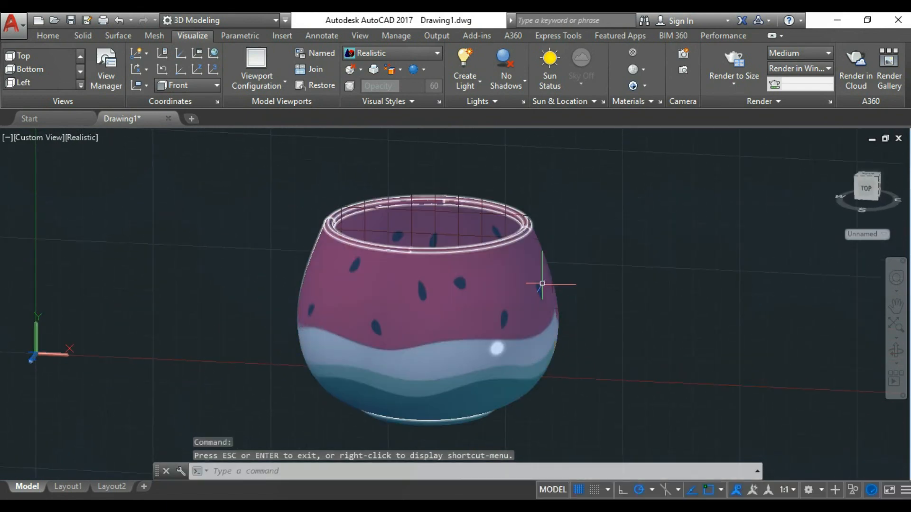
scroll(561, 311, "up", 2)
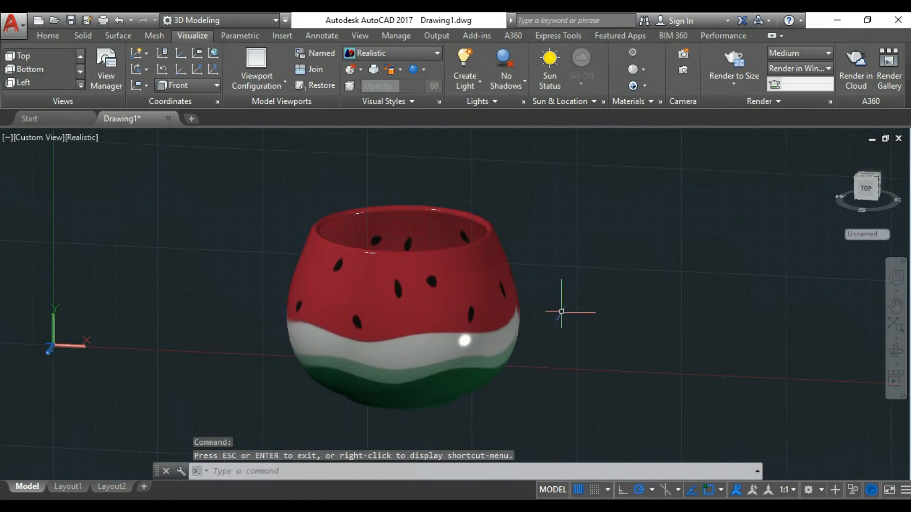